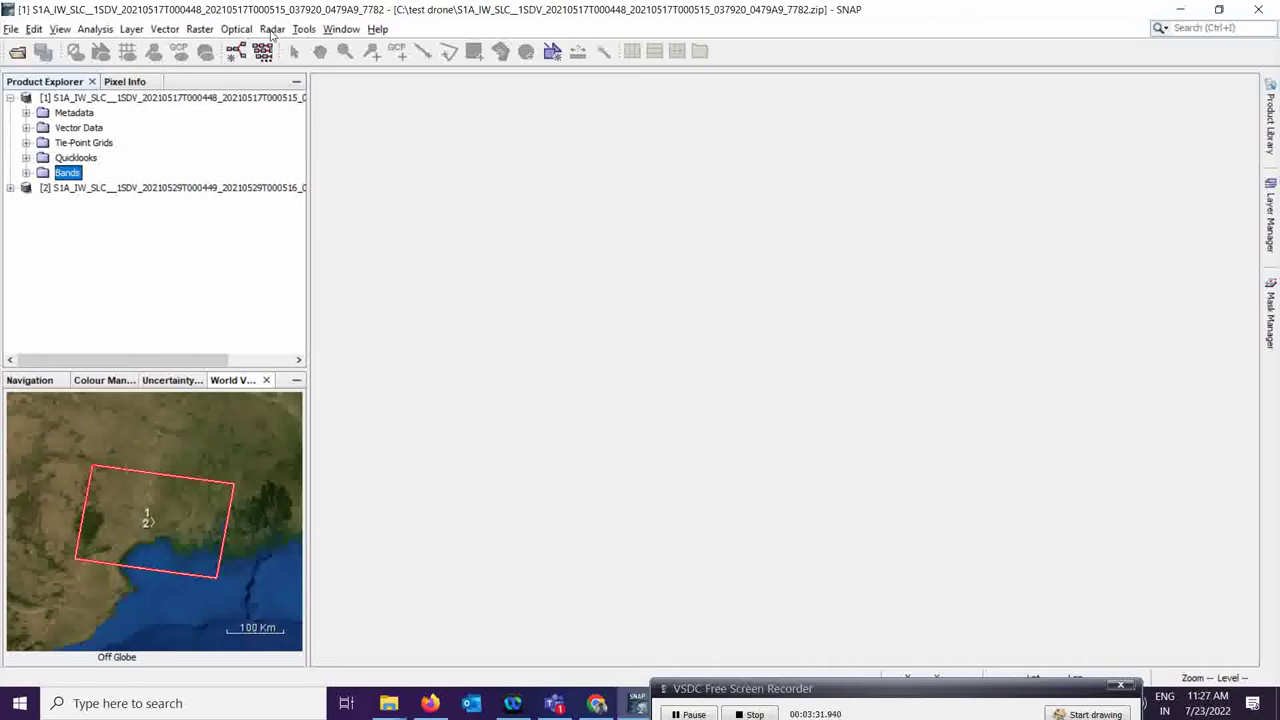
# Open S-1 TOPS Split for the 17 May product and view its processing parameters.
pyautogui.click(271, 31)
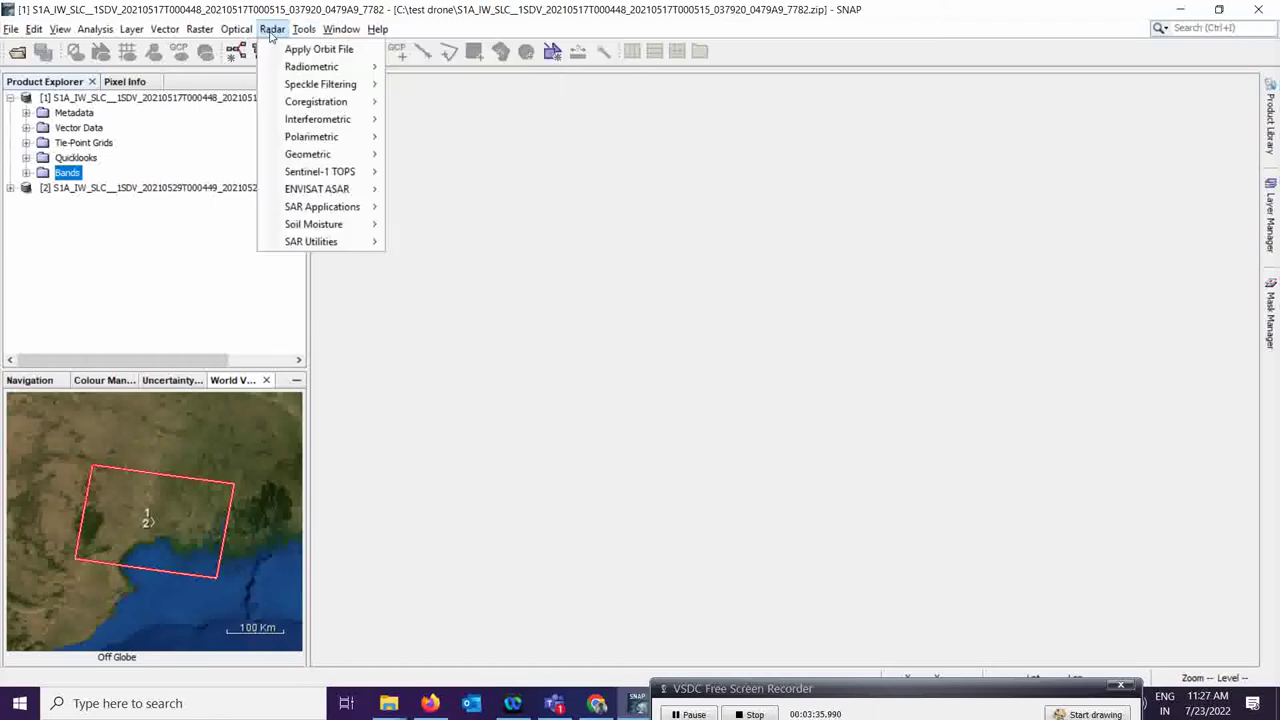
pyautogui.moveTo(372, 174)
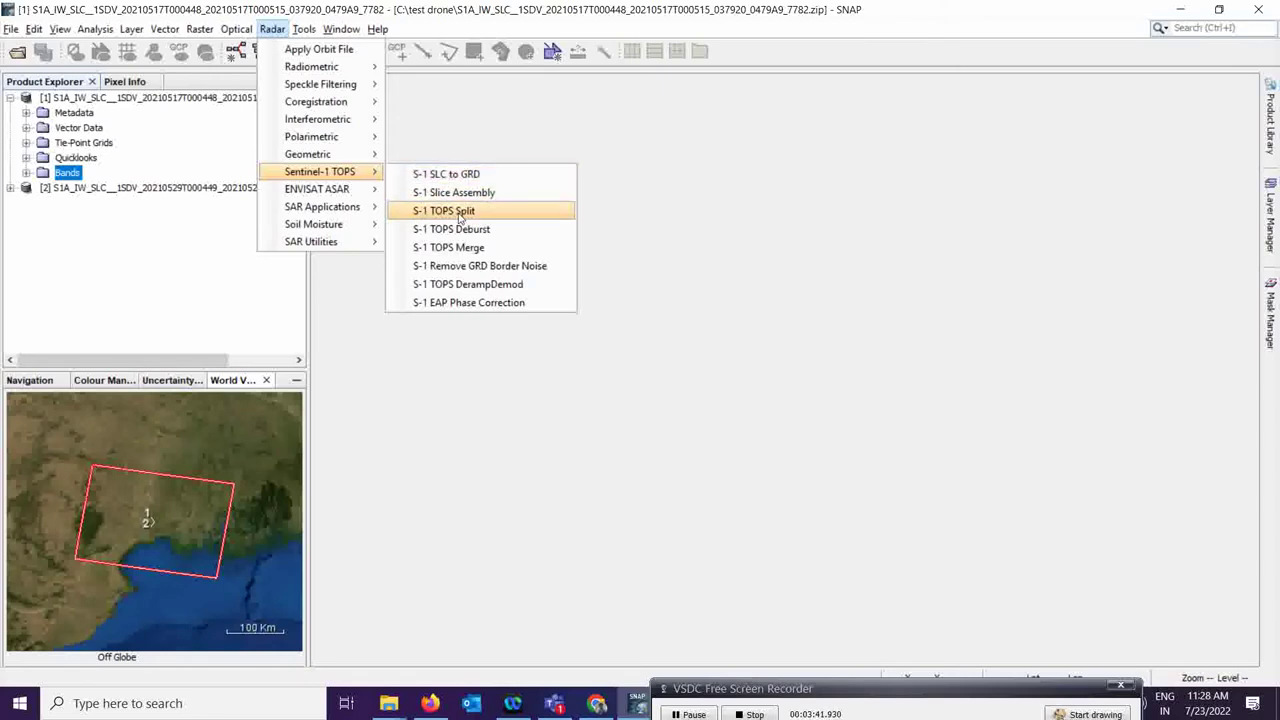
pyautogui.click(460, 217)
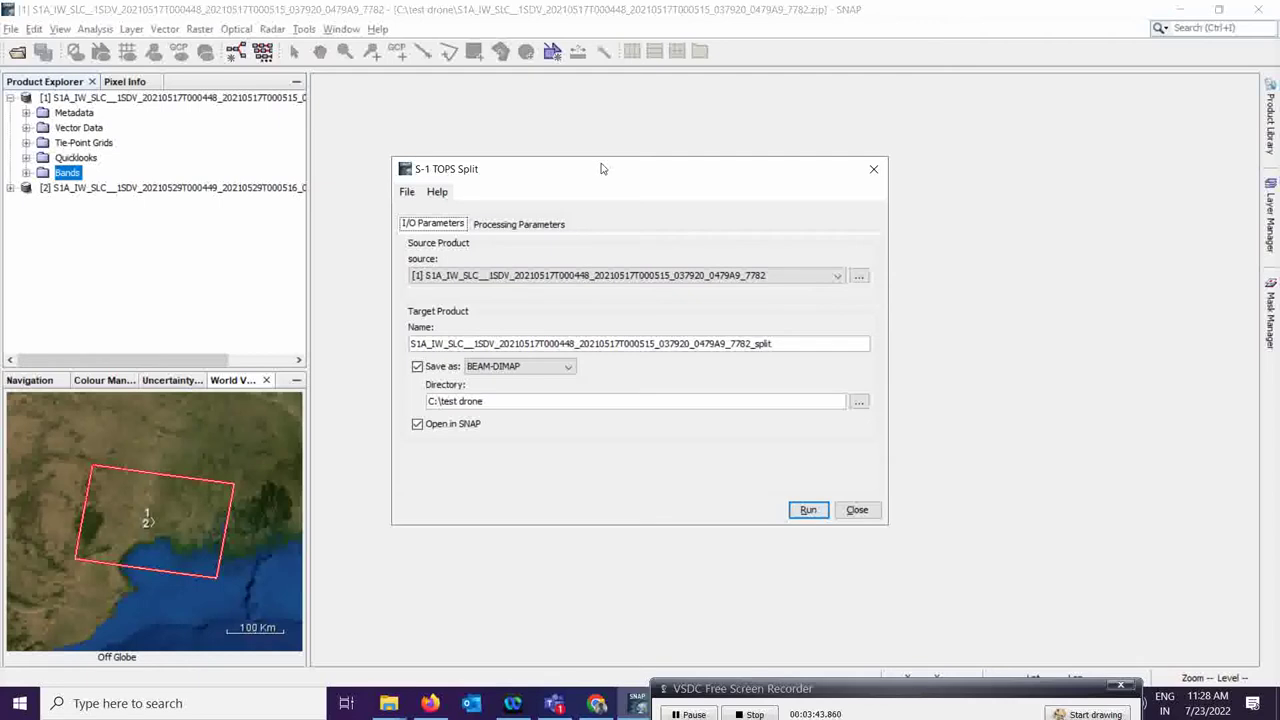
pyautogui.moveTo(611, 167); pyautogui.dragTo(519, 152)
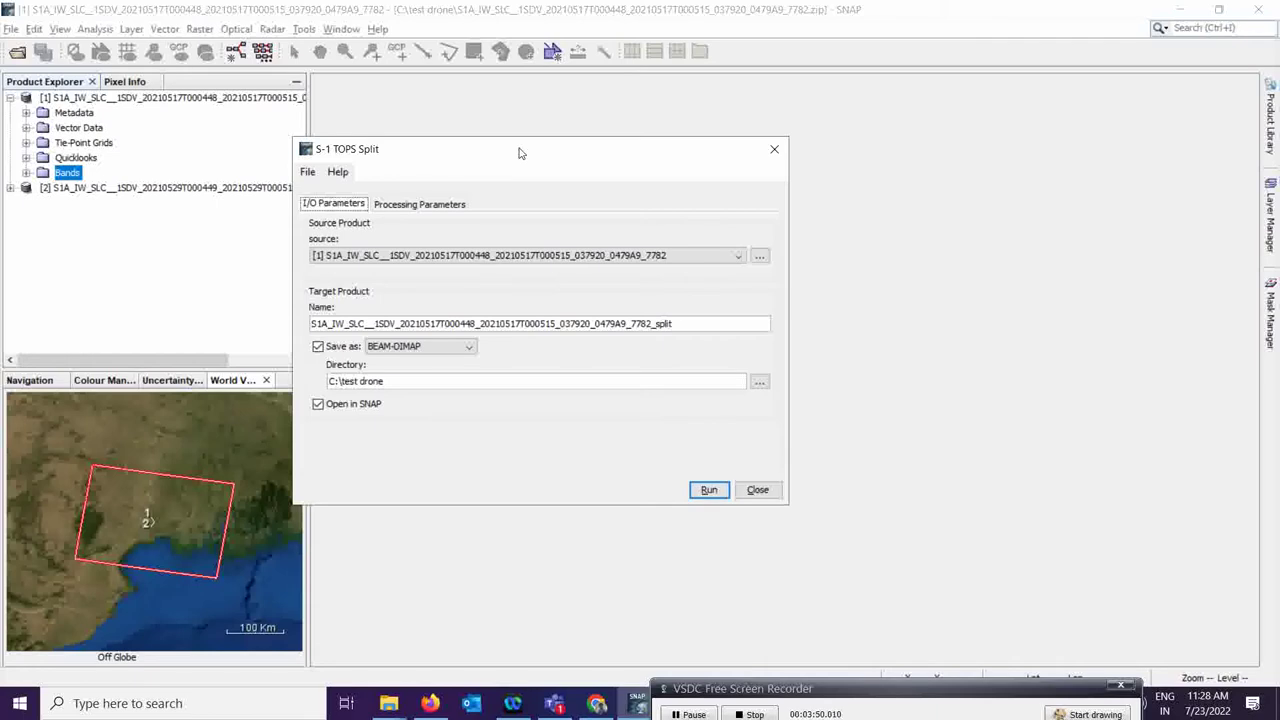
pyautogui.click(104, 133)
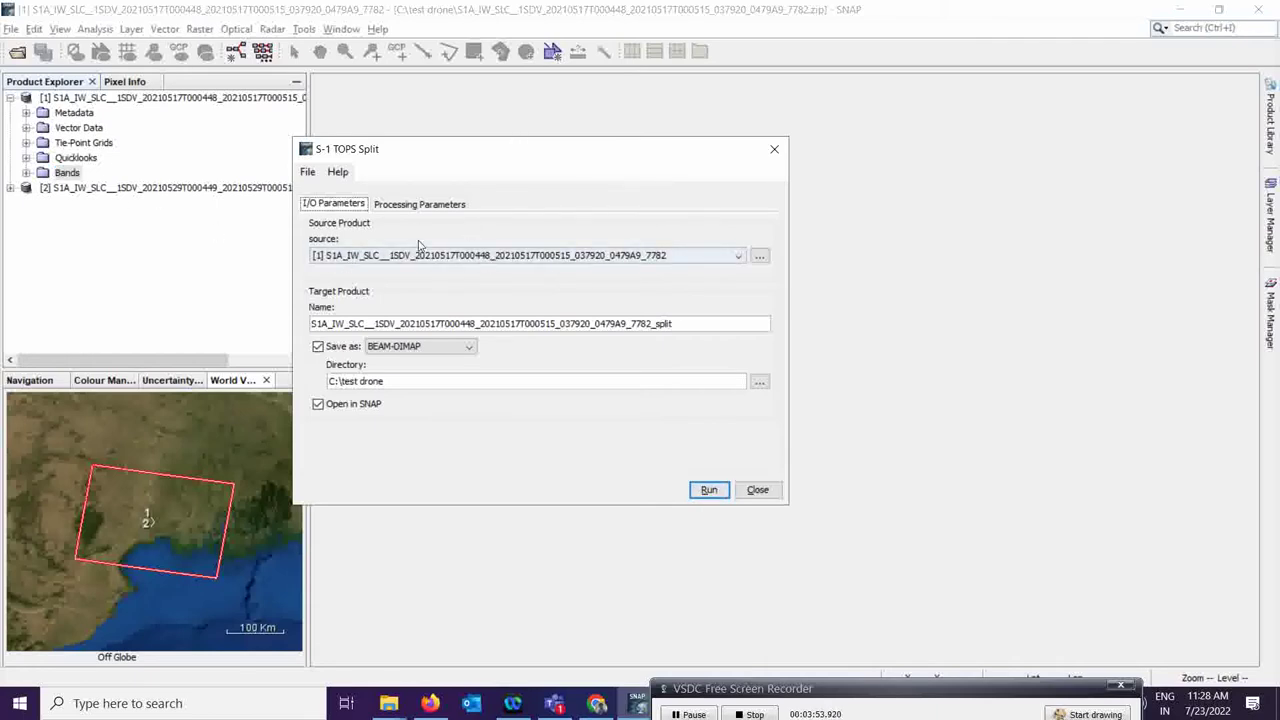
pyautogui.click(416, 206)
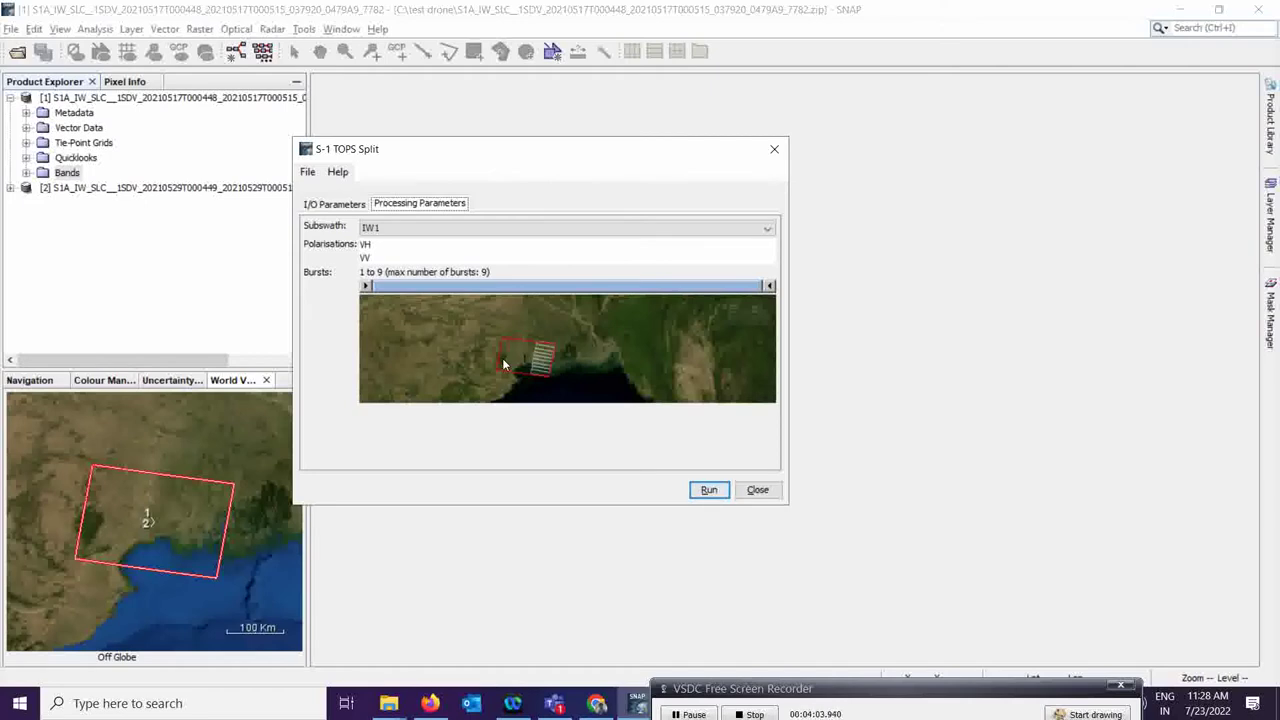
# Compare subswaths IW1, IW2 and IW3, then settle on IW2 for the 17 May split.
pyautogui.click(410, 233)
pyautogui.click(410, 233)
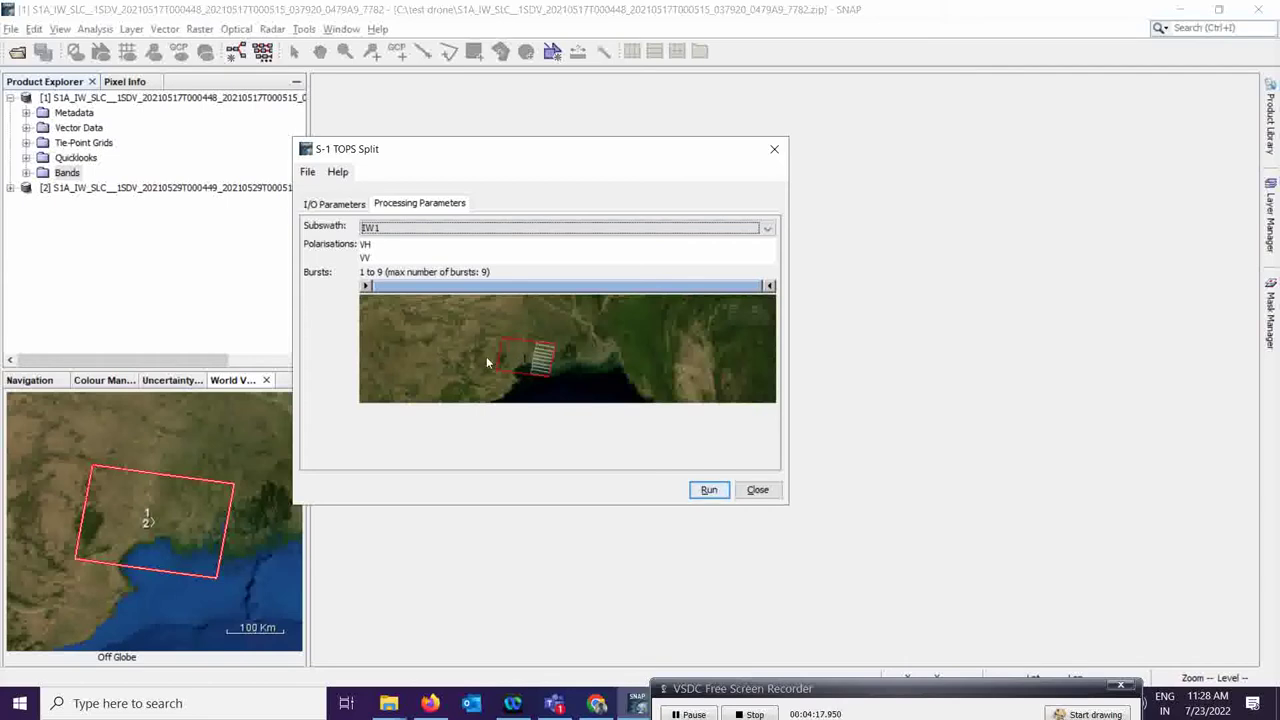
pyautogui.click(397, 230)
pyautogui.click(393, 257)
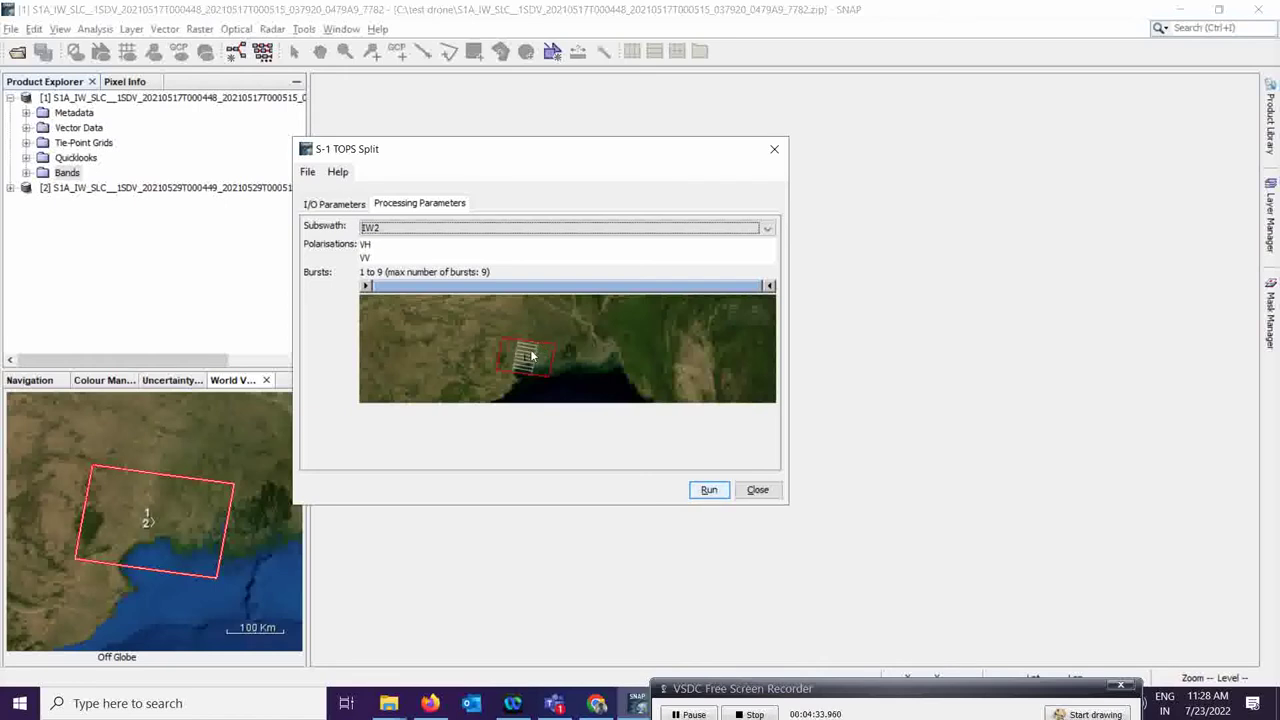
pyautogui.click(383, 232)
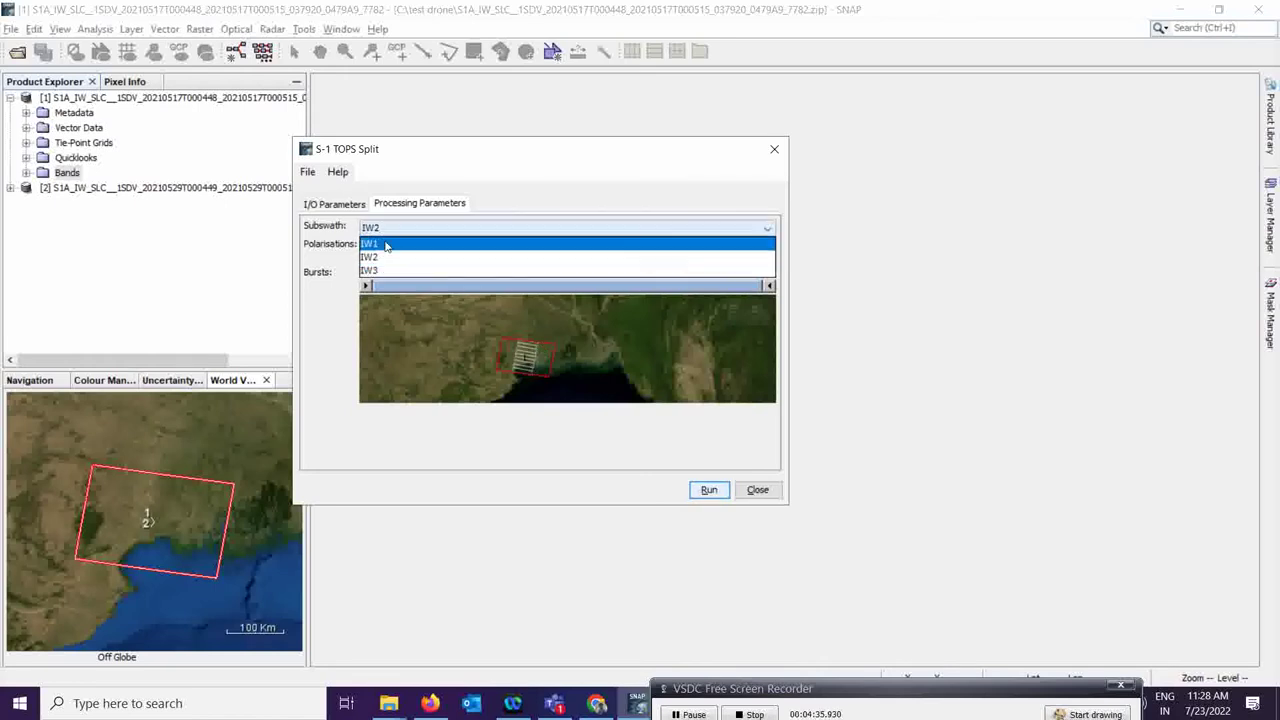
pyautogui.click(388, 271)
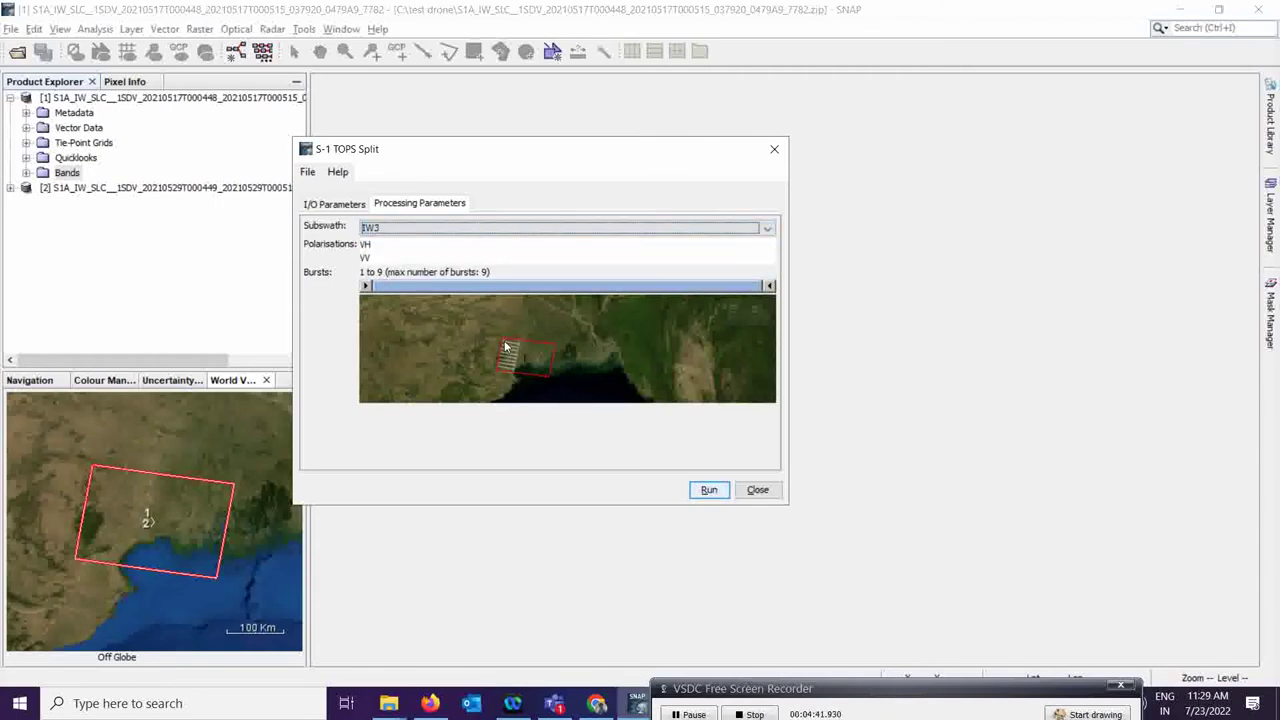
pyautogui.click(397, 232)
pyautogui.click(392, 258)
# Restrict the split to VV polarisation and bursts 4 to 8, then return to I/O Parameters.
pyautogui.click(369, 260)
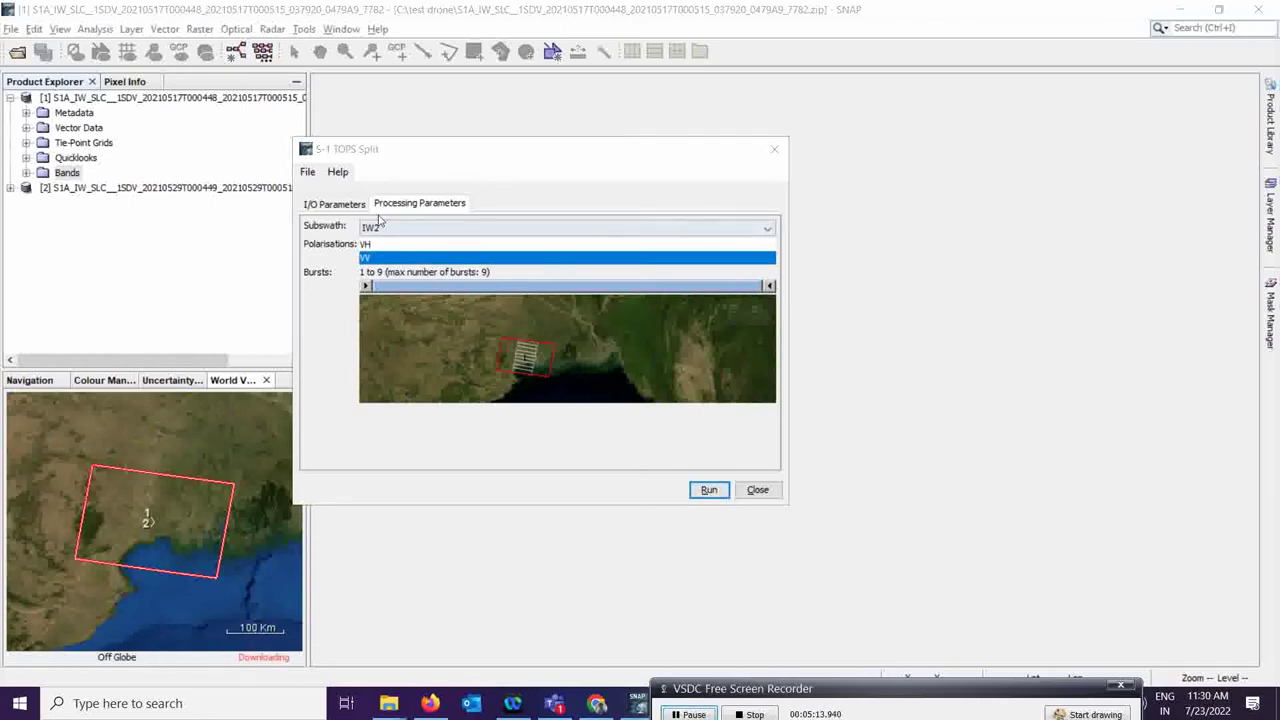
pyautogui.moveTo(367, 287); pyautogui.dragTo(445, 293)
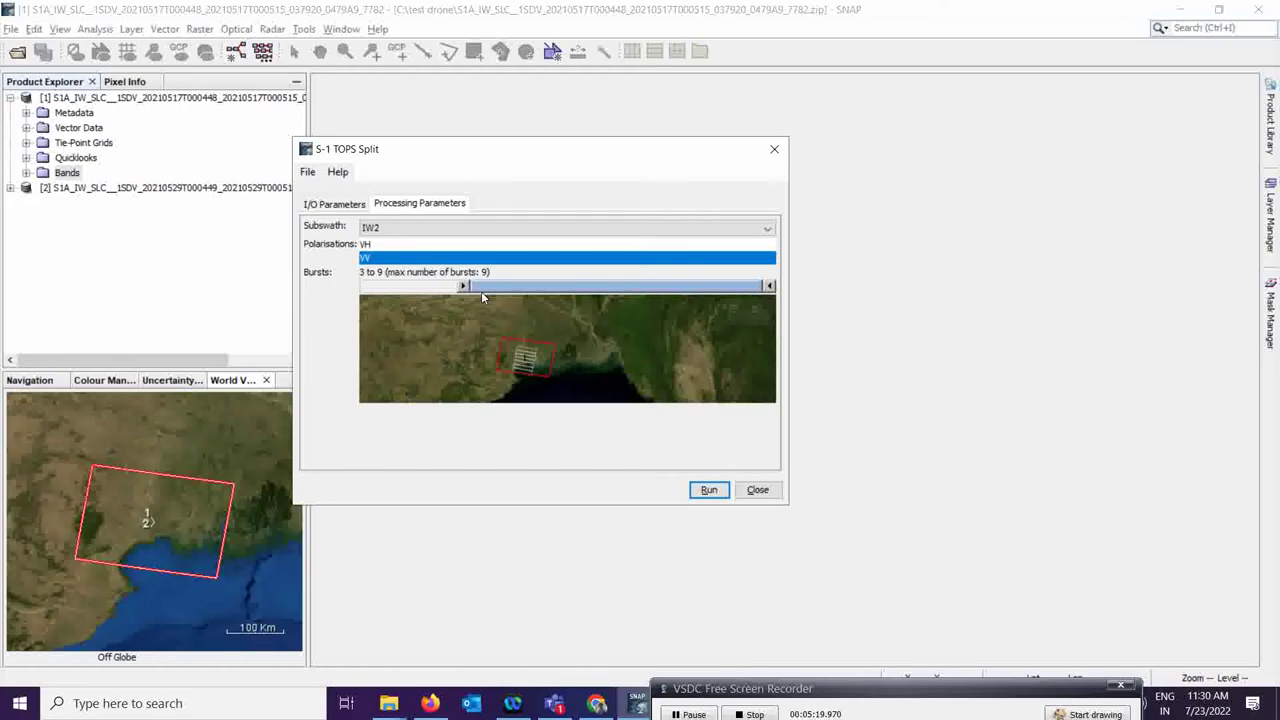
pyautogui.click(481, 291)
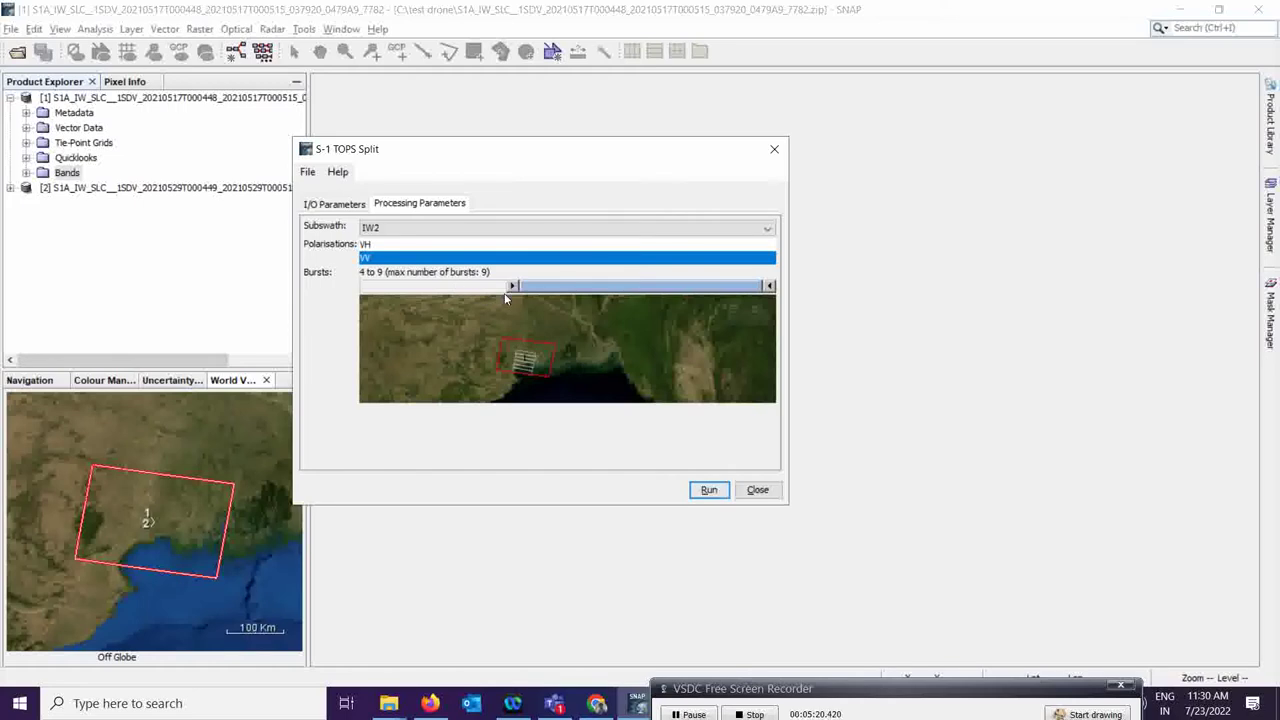
pyautogui.click(747, 291)
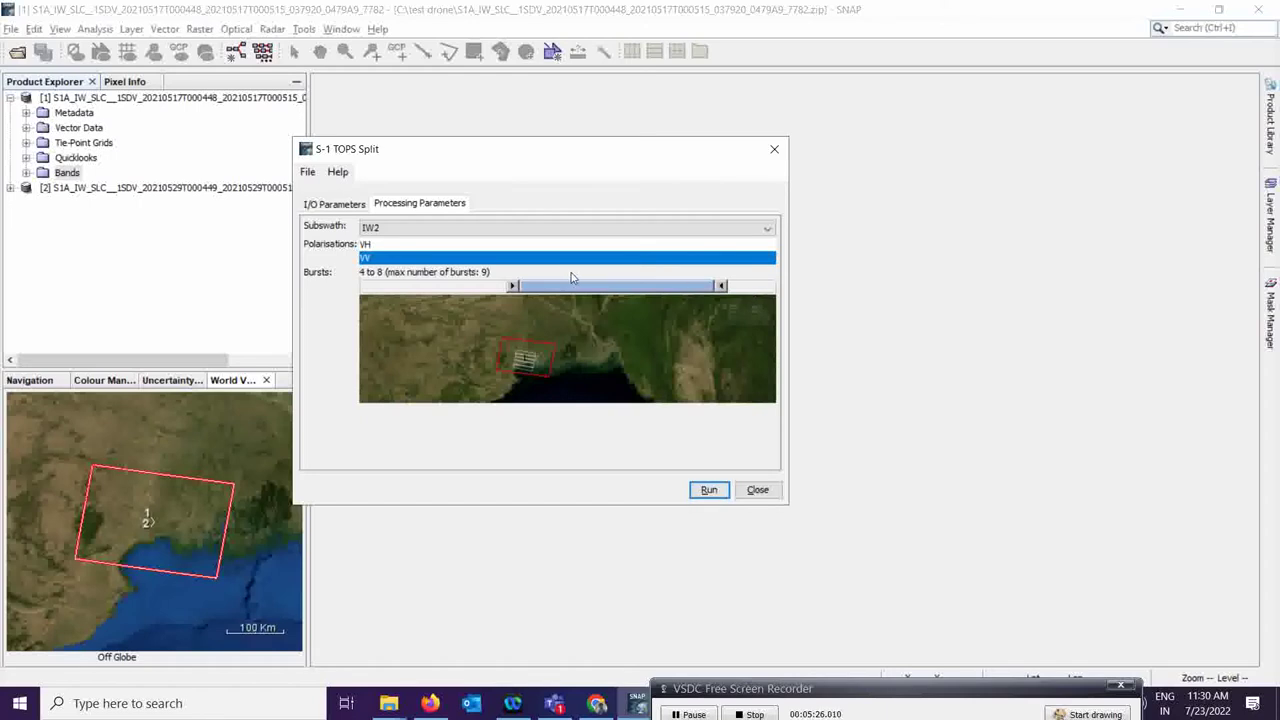
pyautogui.click(665, 705)
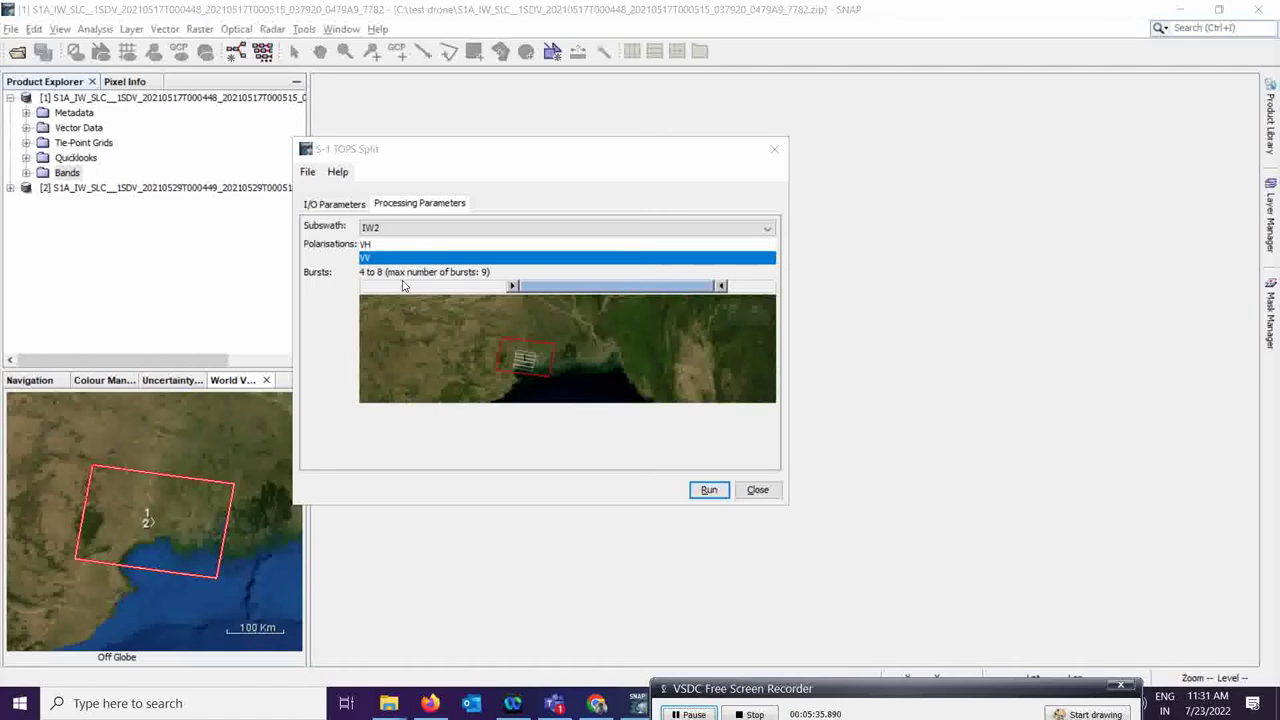
pyautogui.click(340, 207)
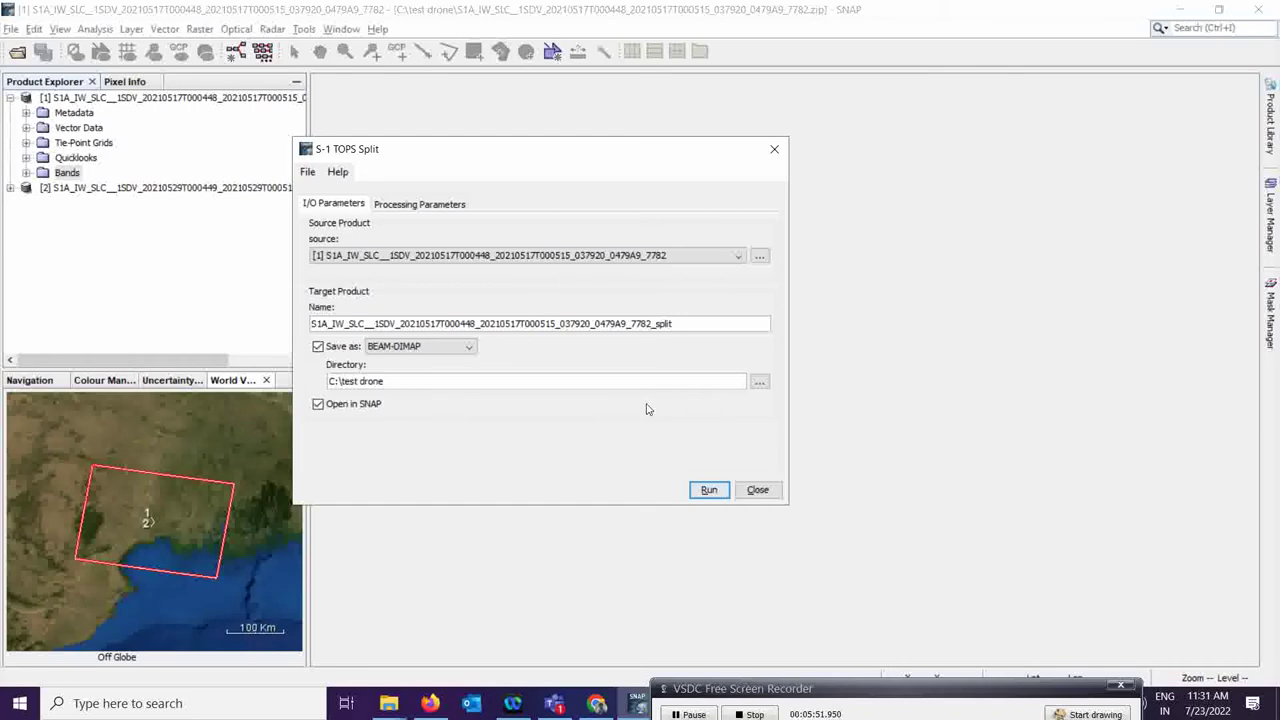
# Run the 17 May split to create product [3], then close the TOPS Split dialog.
pyautogui.click(709, 492)
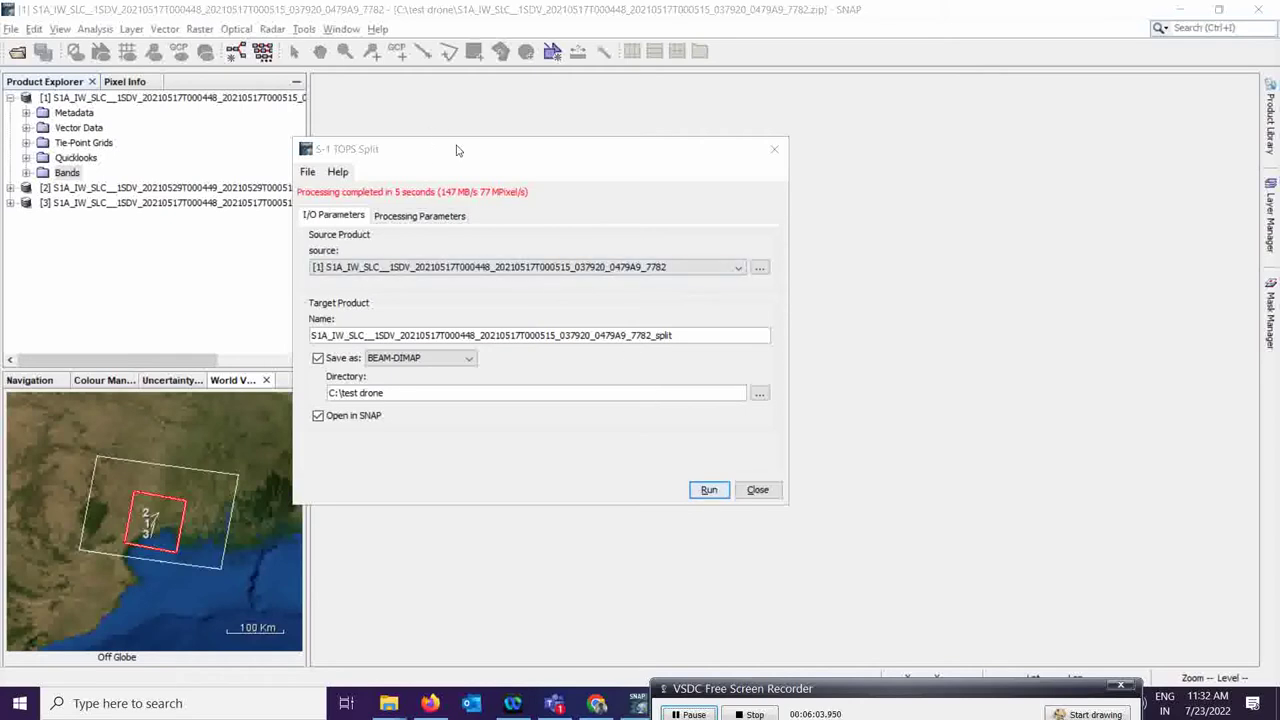
pyautogui.moveTo(457, 150); pyautogui.dragTo(560, 153)
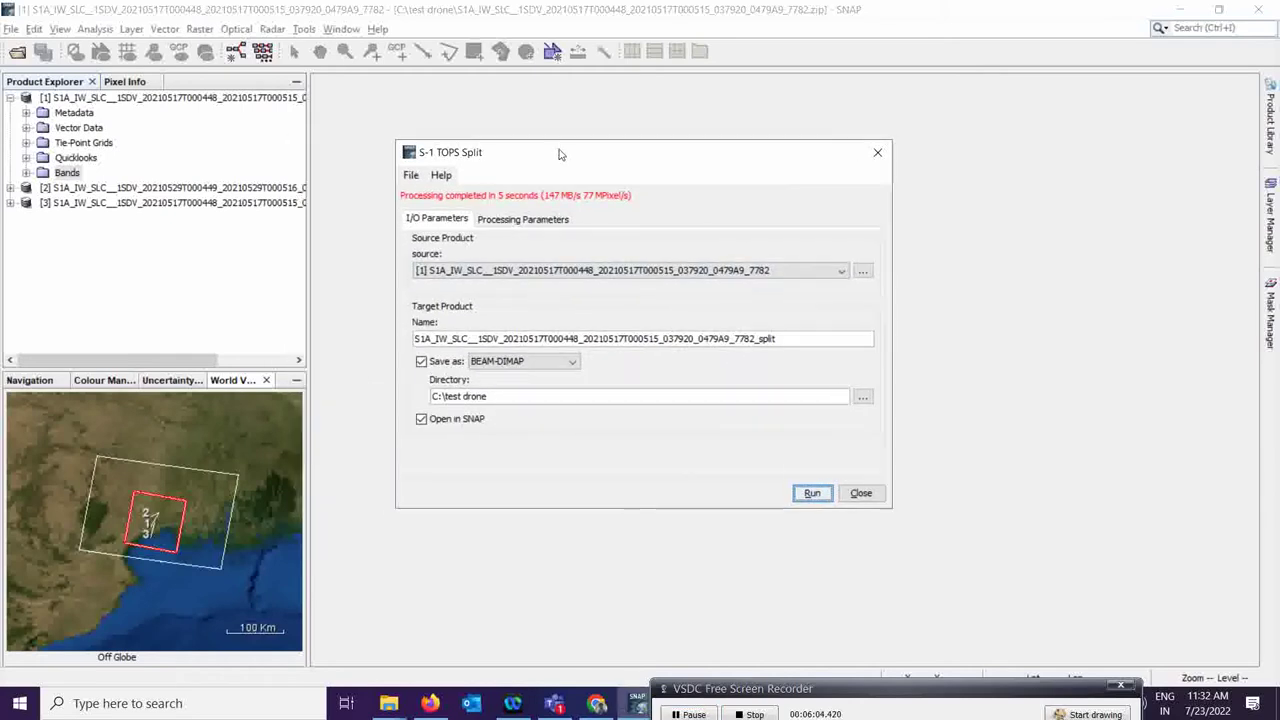
pyautogui.click(861, 493)
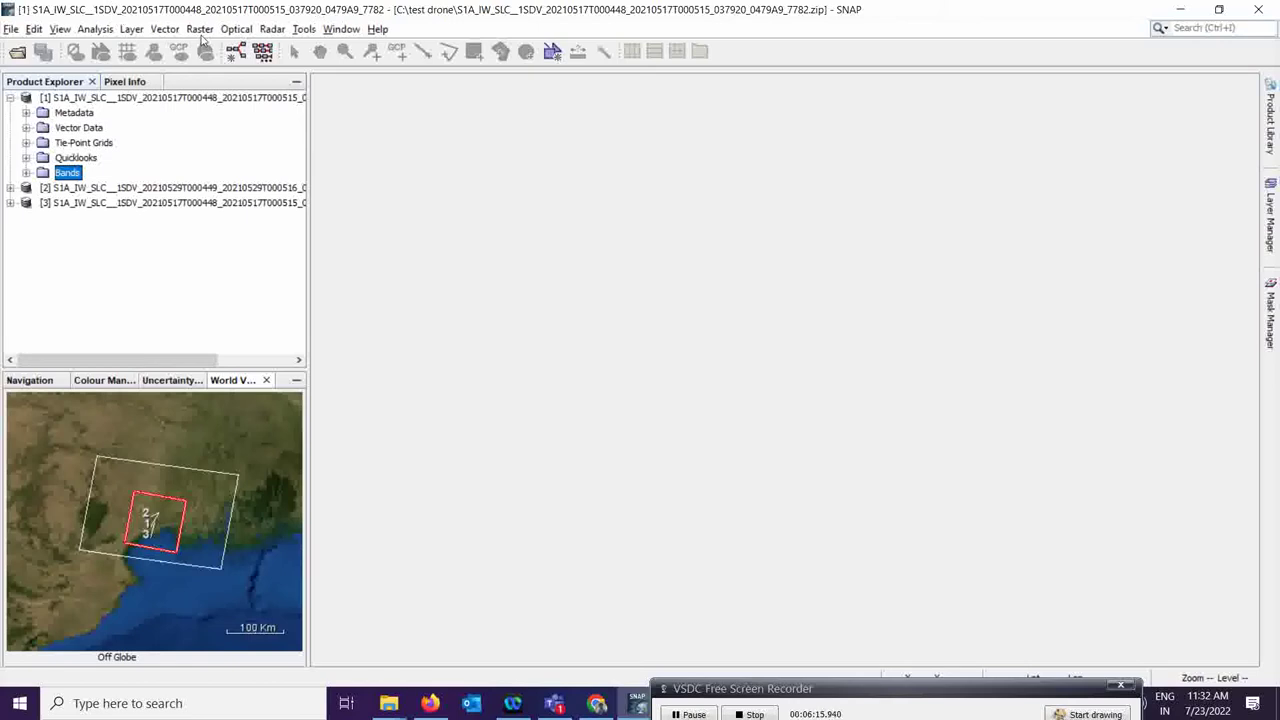
# Start a new S-1 TOPS Split with the 29 May product [2] as source.
pyautogui.click(271, 30)
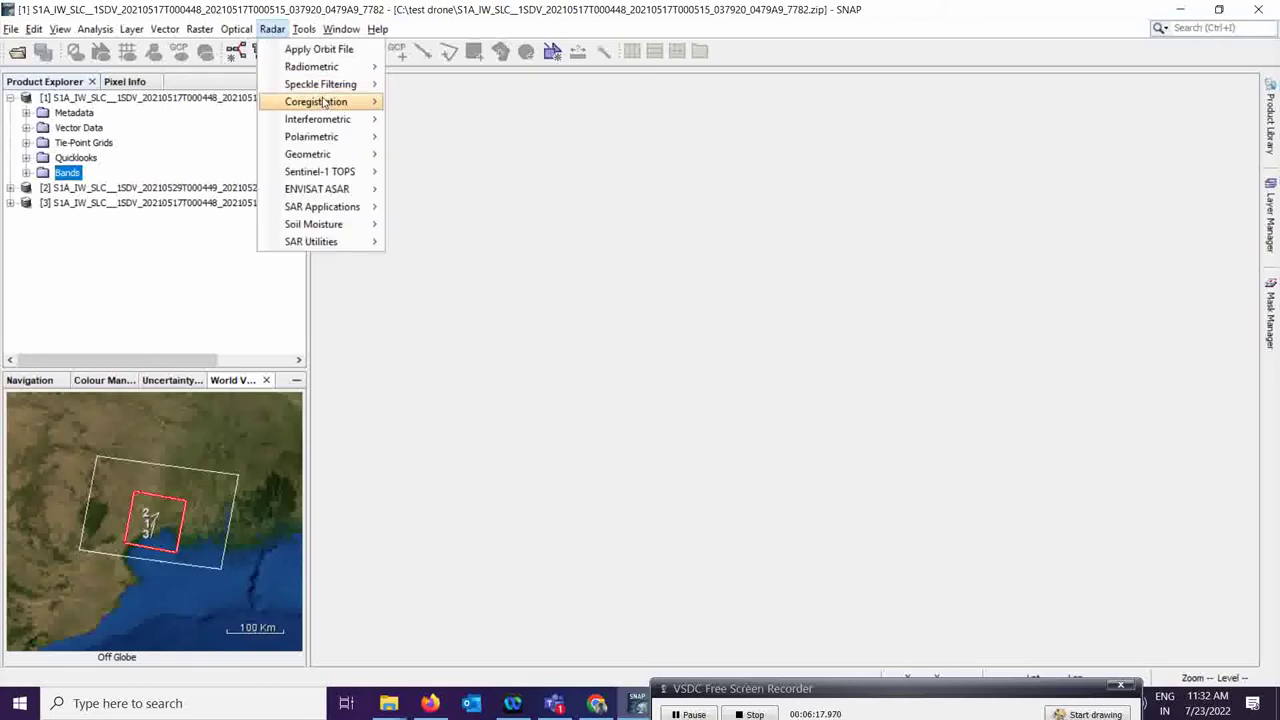
pyautogui.moveTo(376, 173)
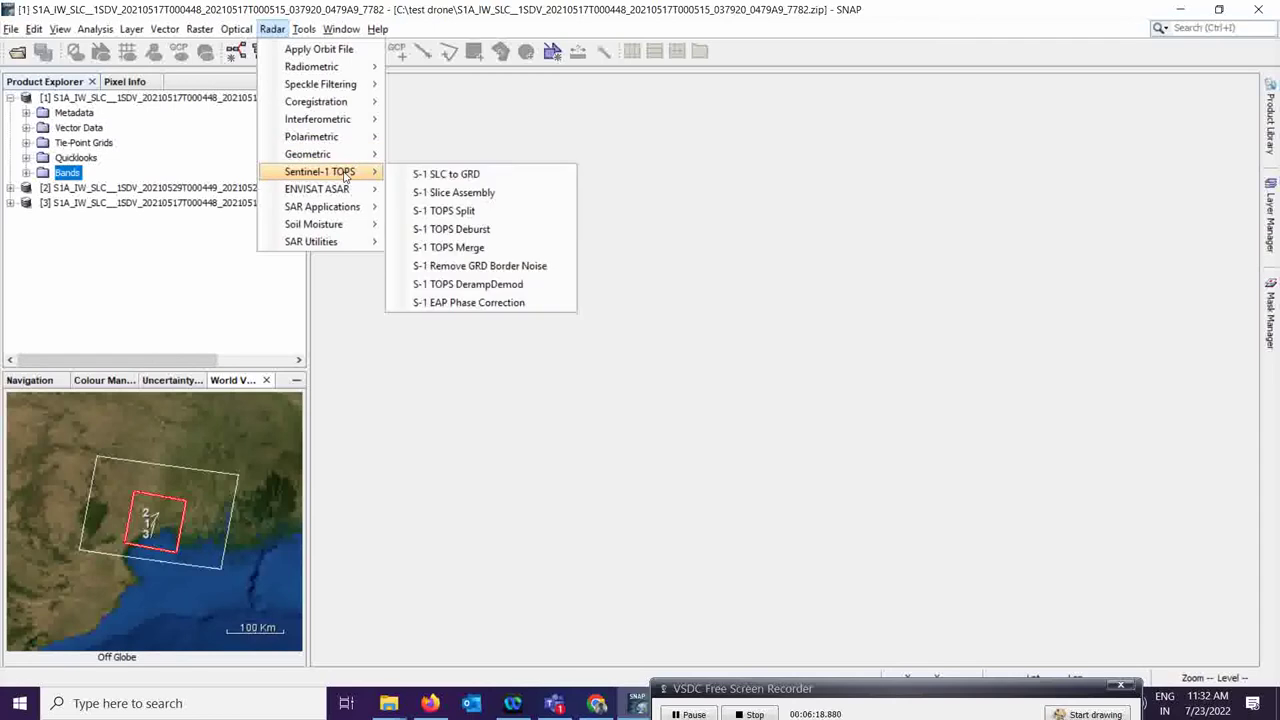
pyautogui.click(452, 215)
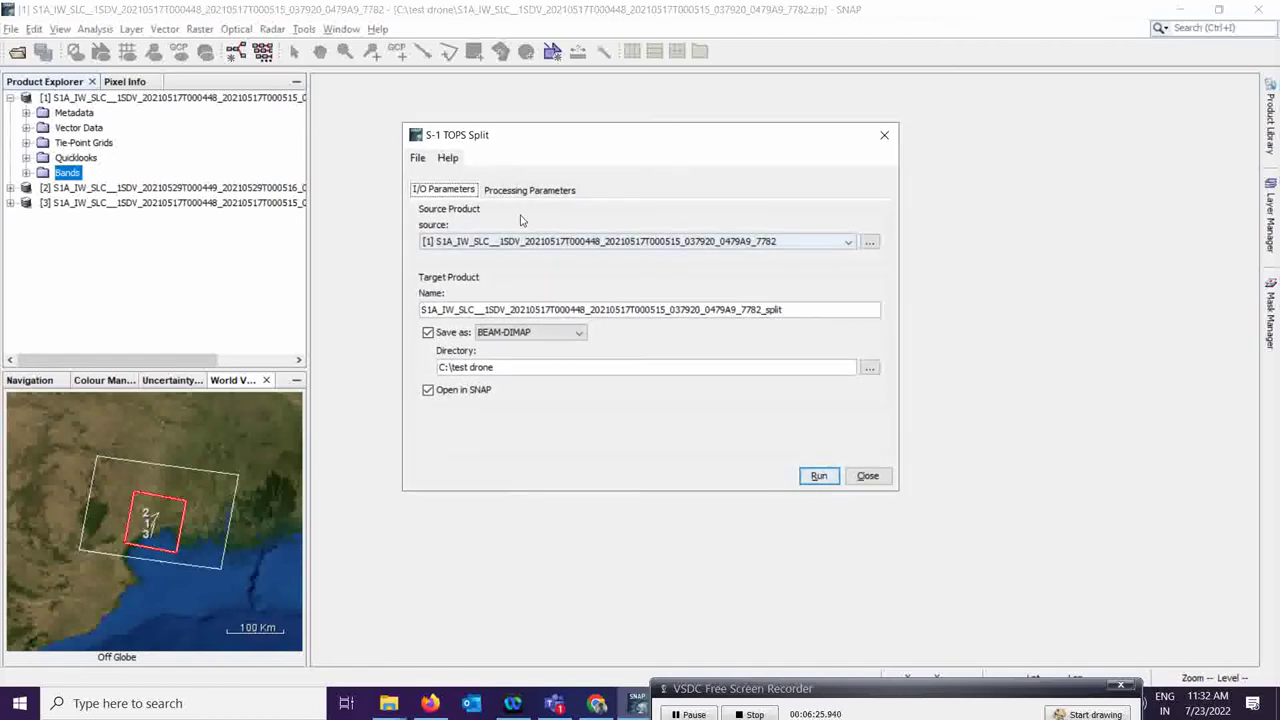
pyautogui.click(846, 243)
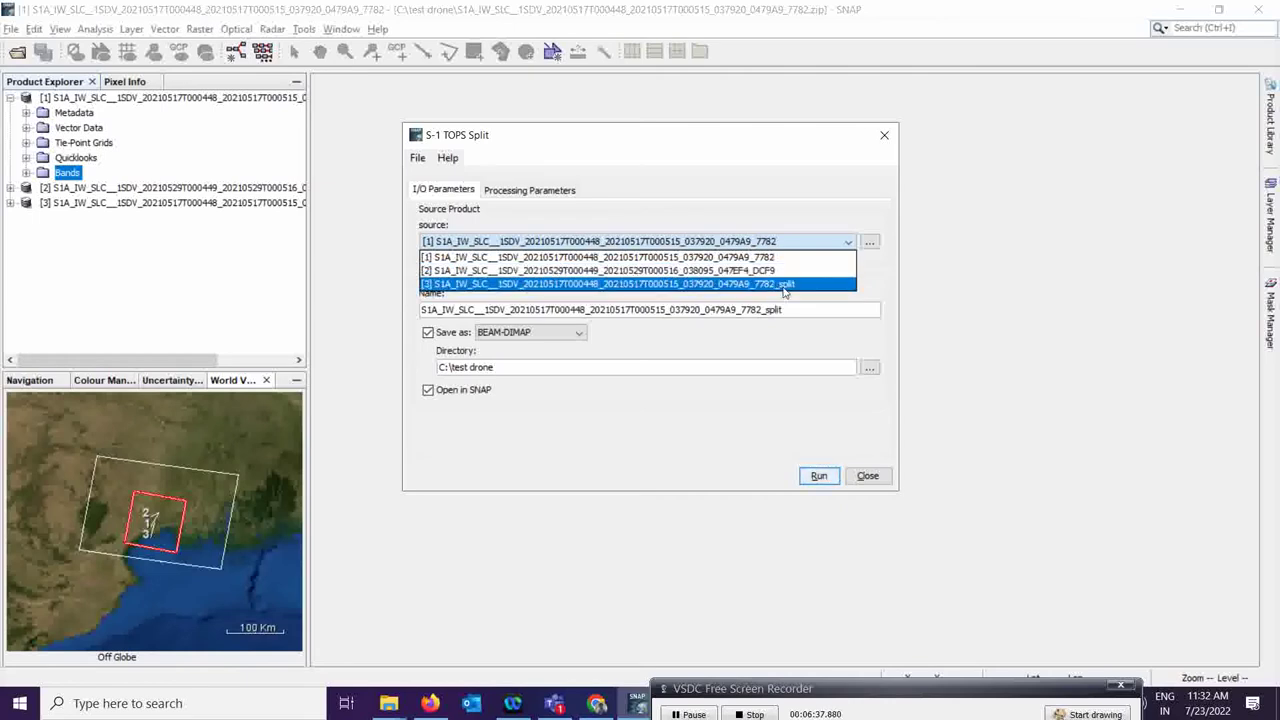
pyautogui.click(600, 270)
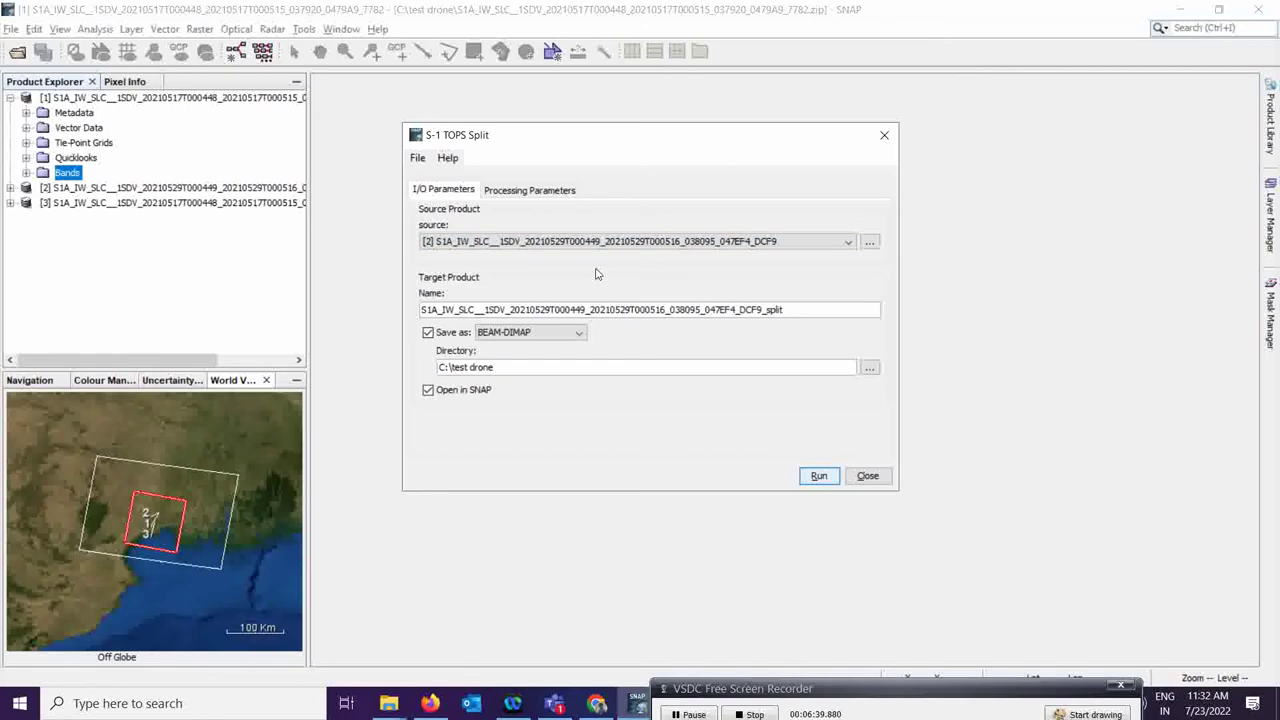
pyautogui.click(512, 190)
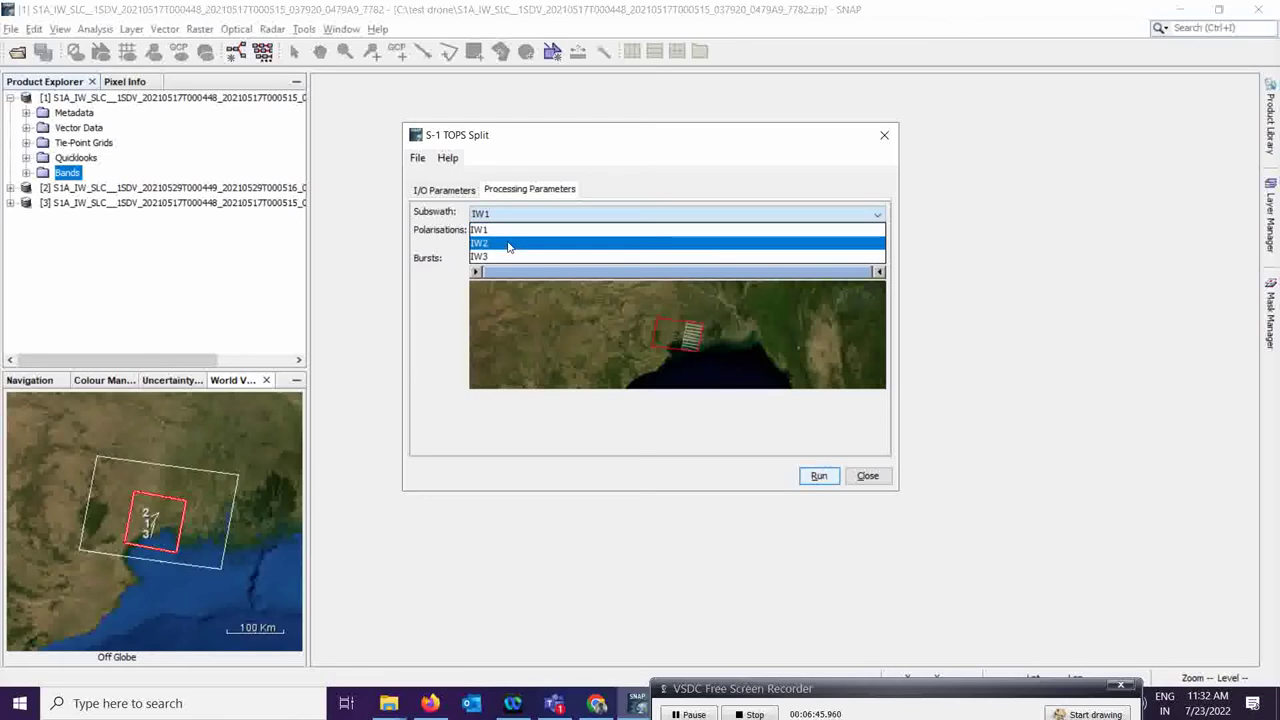
# Set the 29 May split to subswath IW2, VV only, and bursts 4 to 8.
pyautogui.click(508, 247)
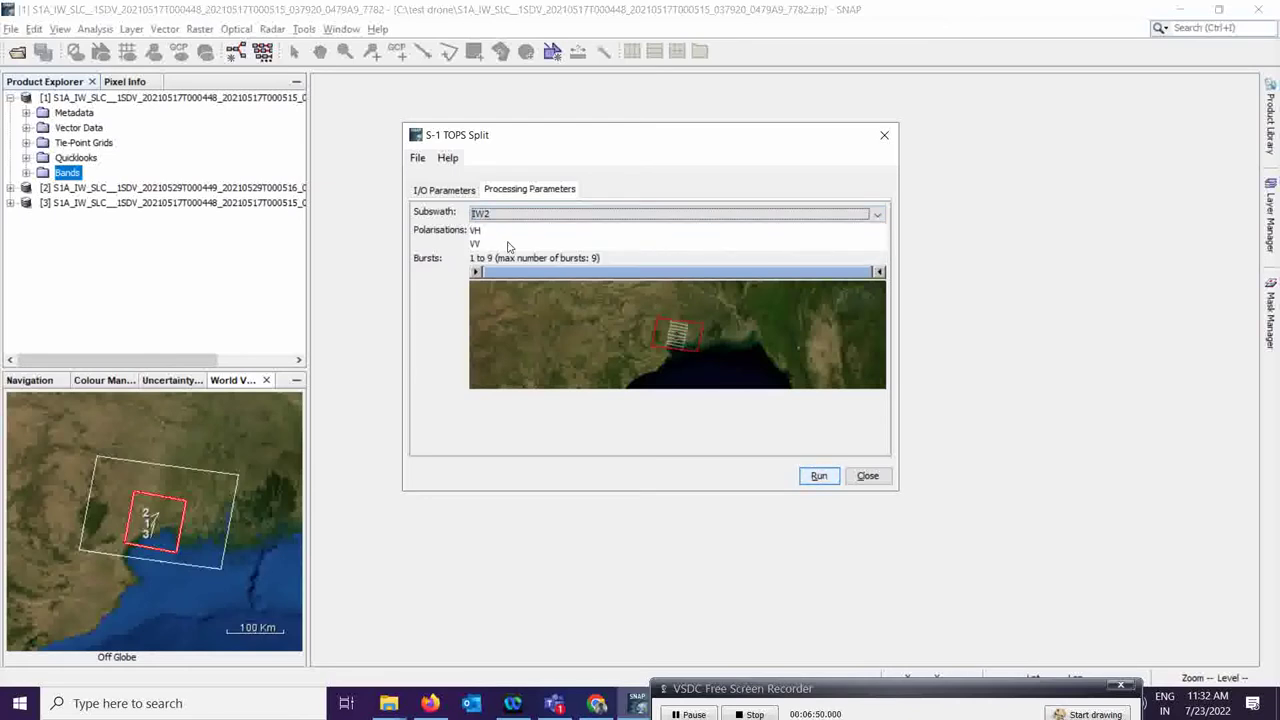
pyautogui.click(476, 246)
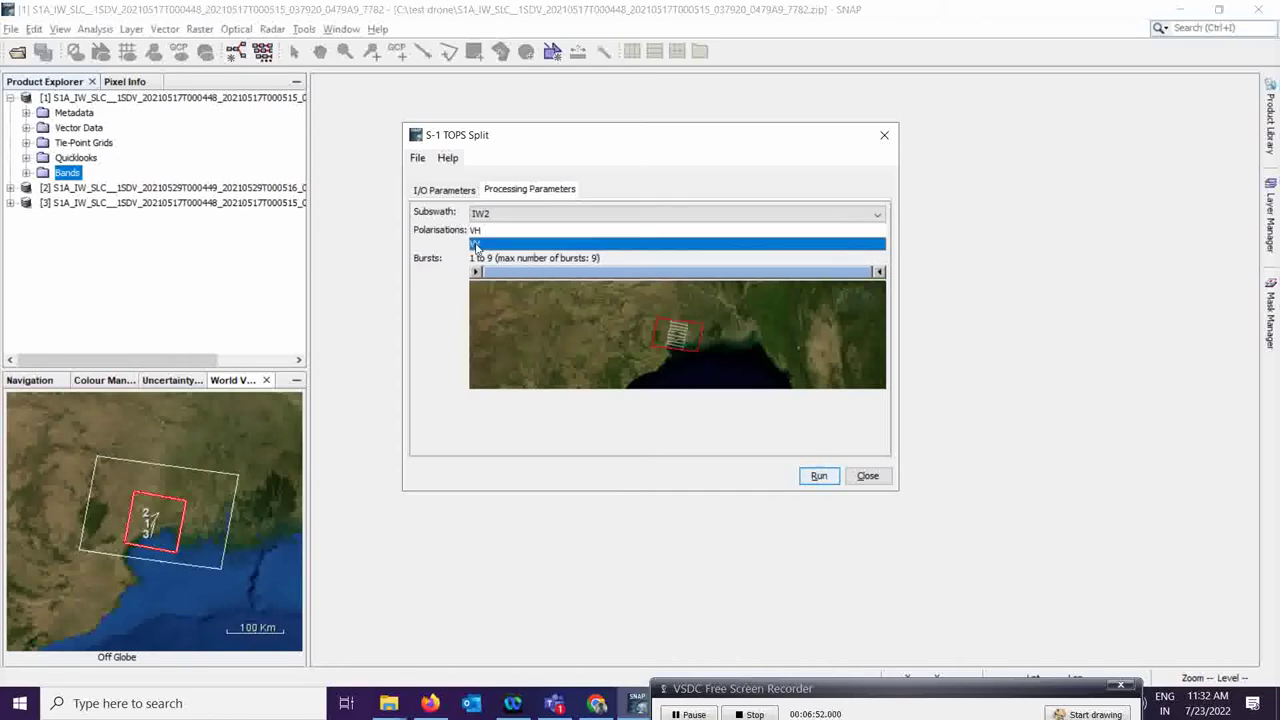
pyautogui.moveTo(475, 274); pyautogui.dragTo(613, 276)
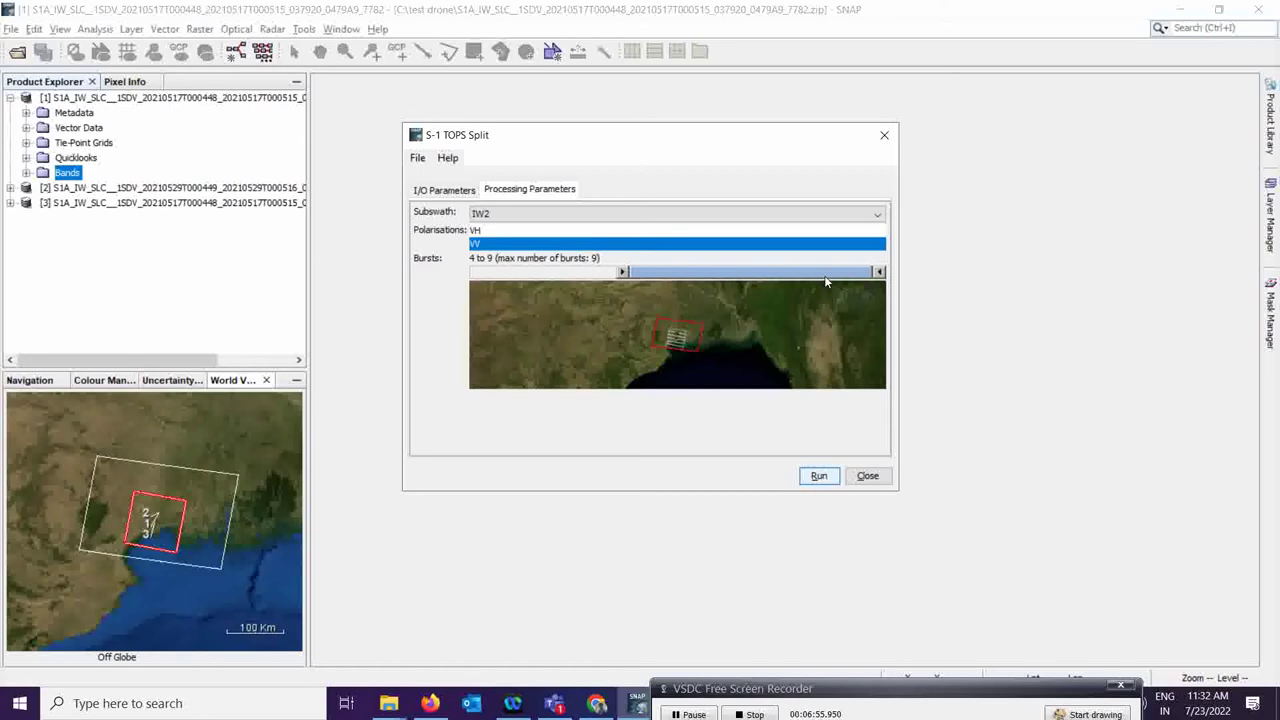
pyautogui.moveTo(880, 273); pyautogui.dragTo(853, 276)
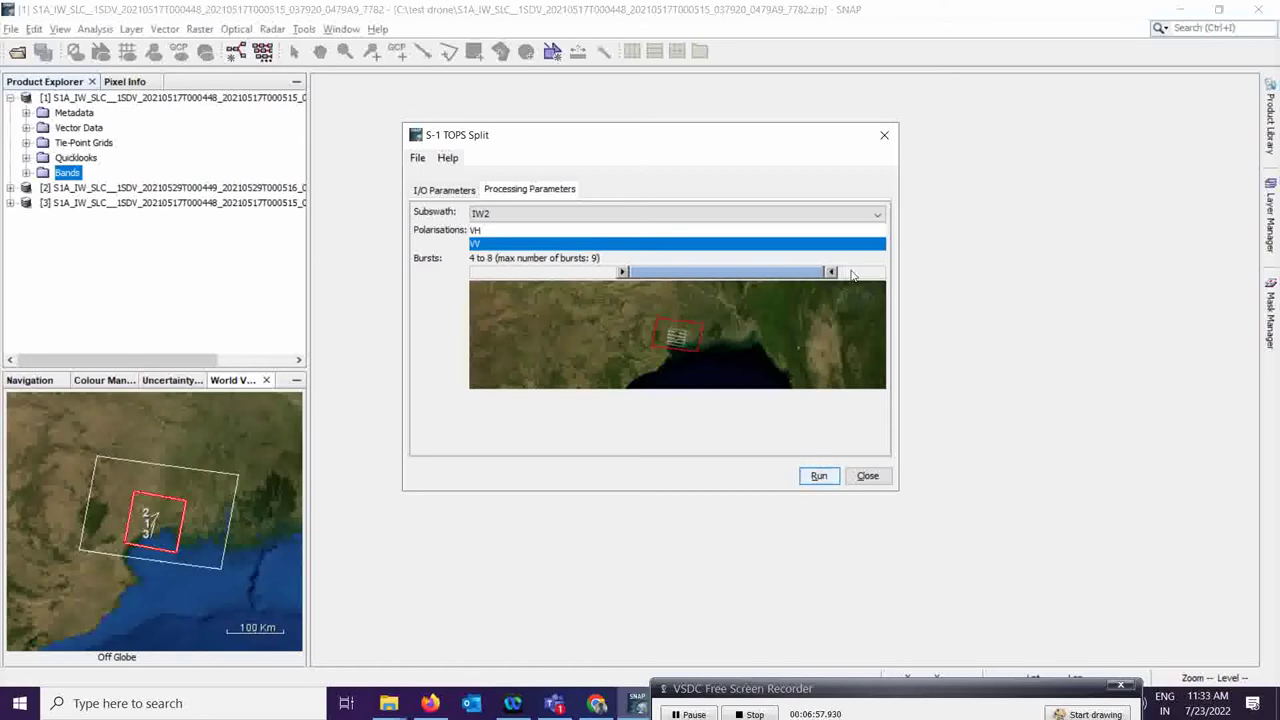
pyautogui.click(440, 191)
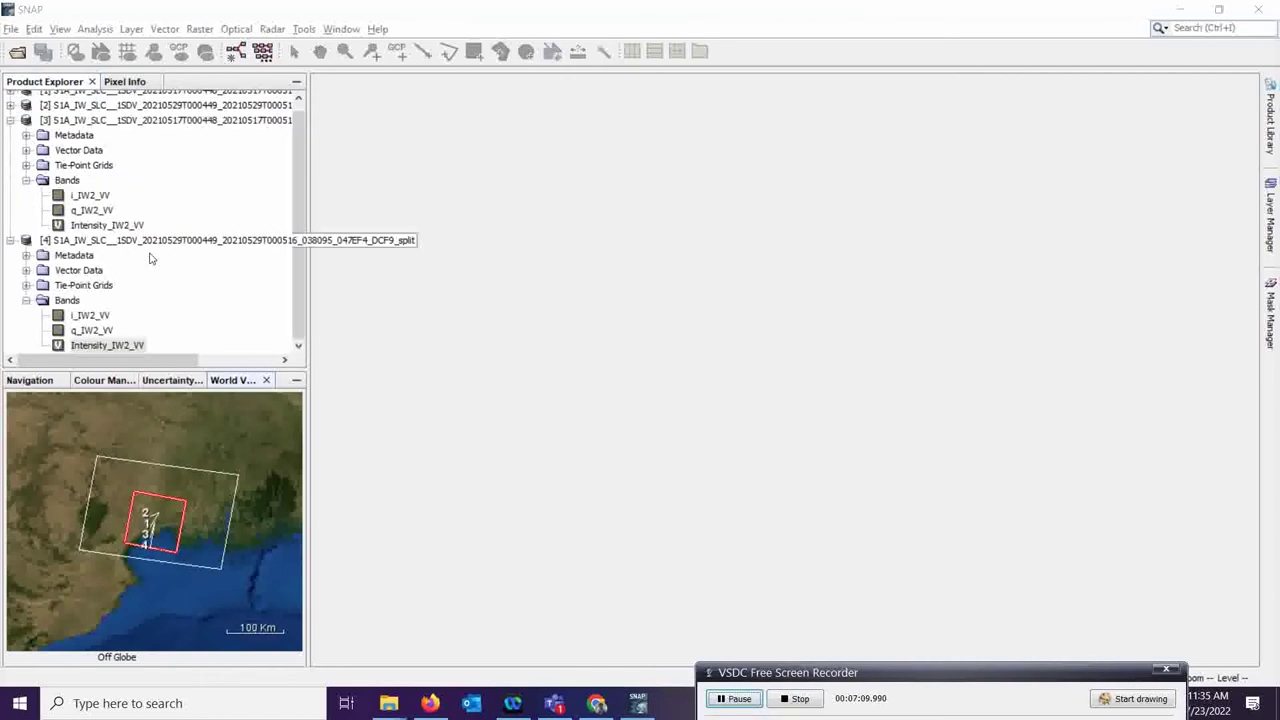
# Preview the Intensity_IW2_VV images of products [3] and [4], closing each view afterward.
pyautogui.click(86, 227)
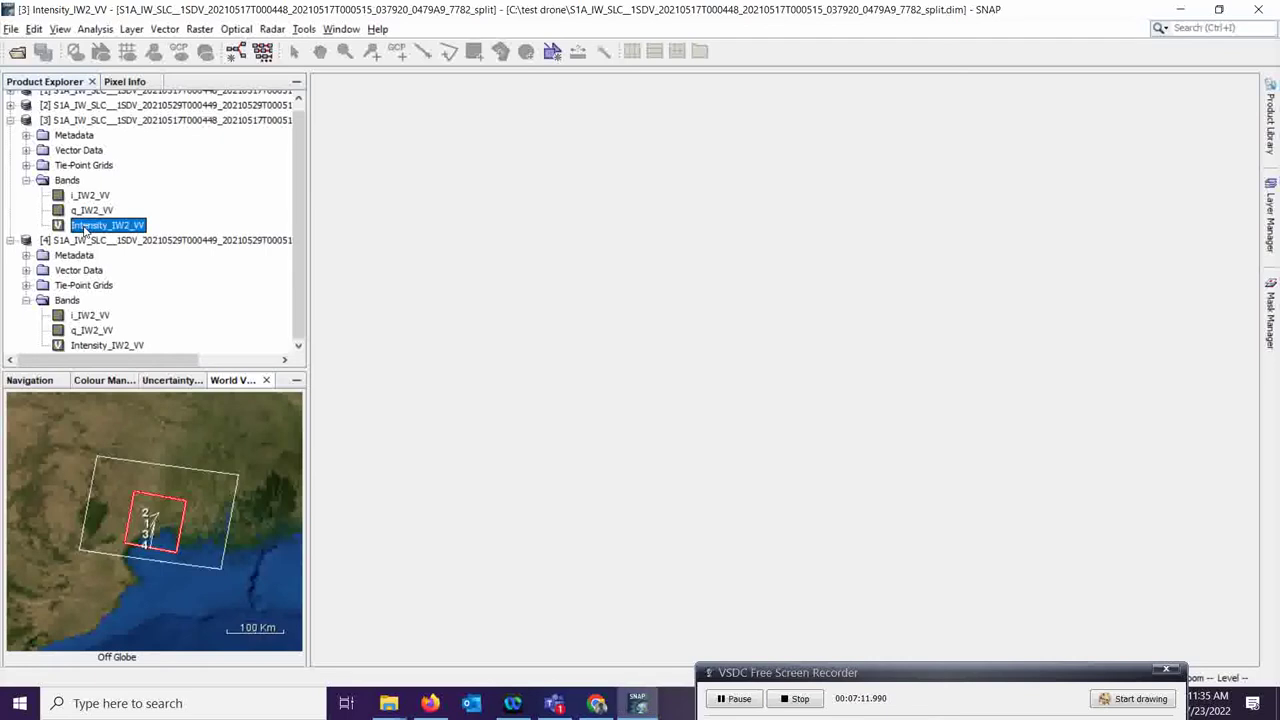
pyautogui.doubleClick(86, 230)
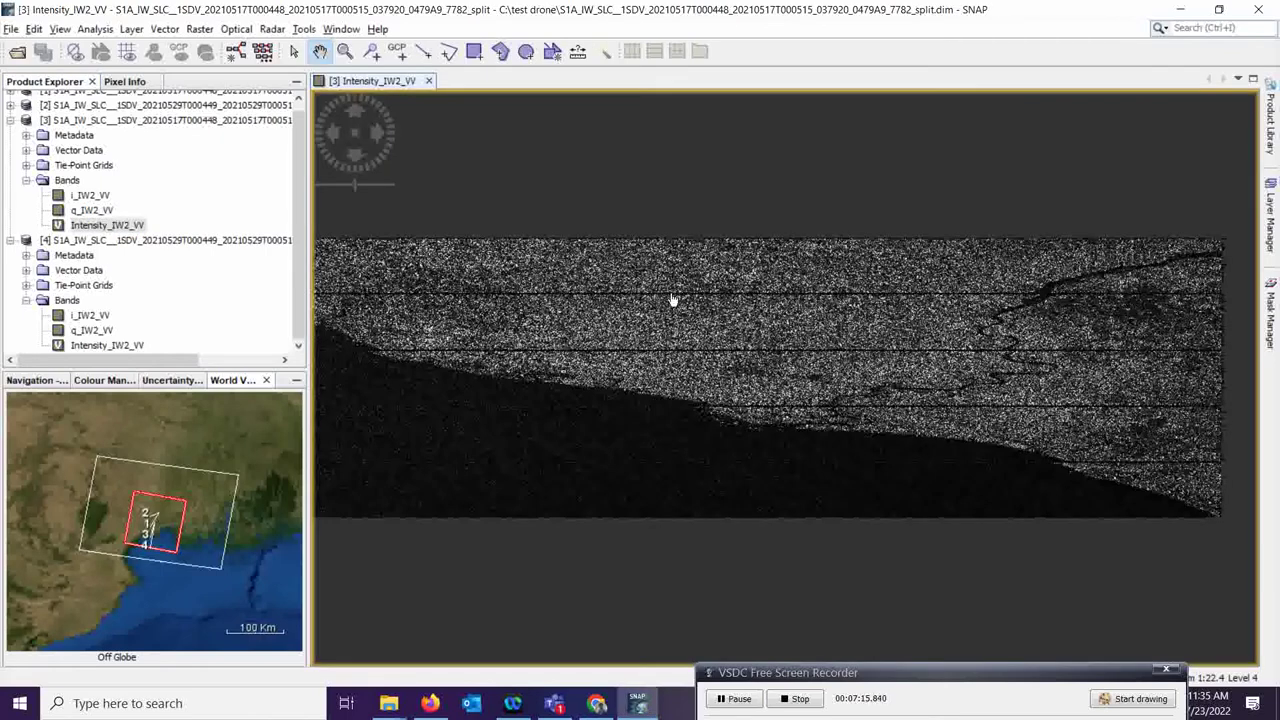
pyautogui.click(429, 81)
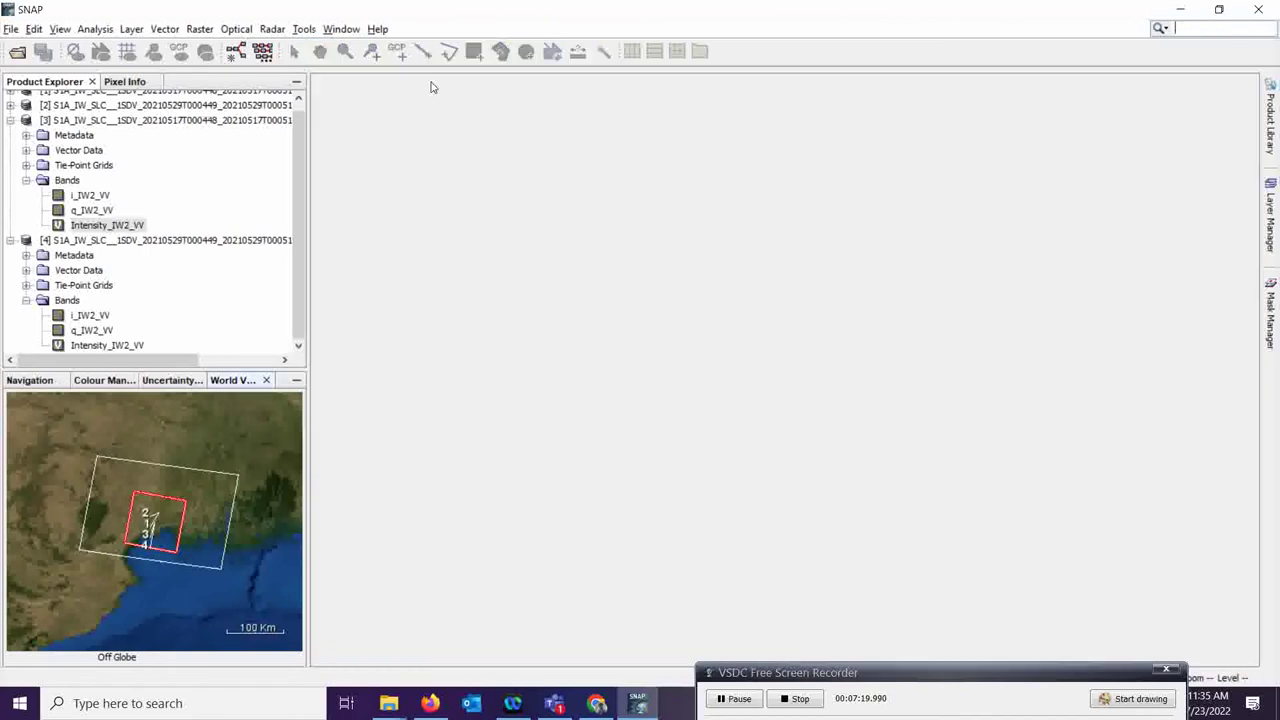
pyautogui.doubleClick(108, 346)
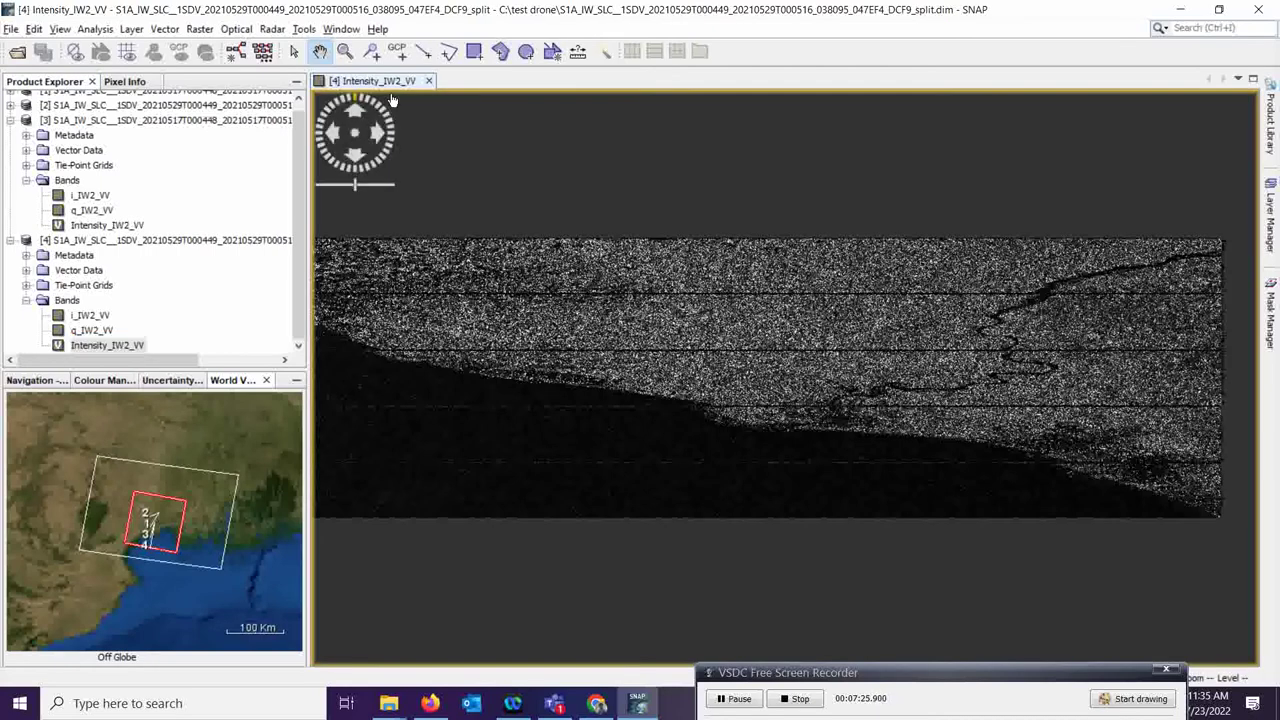
pyautogui.click(429, 81)
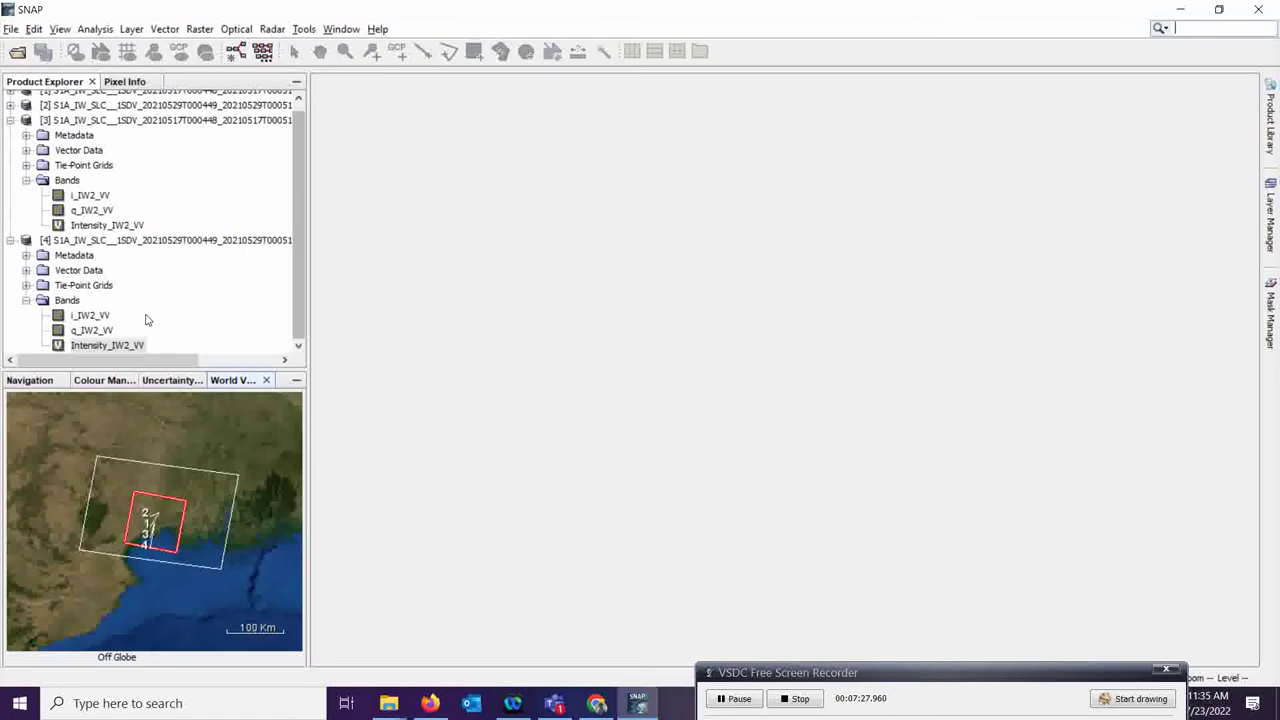
# Collapse the band and product trees of products [4] and [3] in Product Explorer.
pyautogui.click(25, 302)
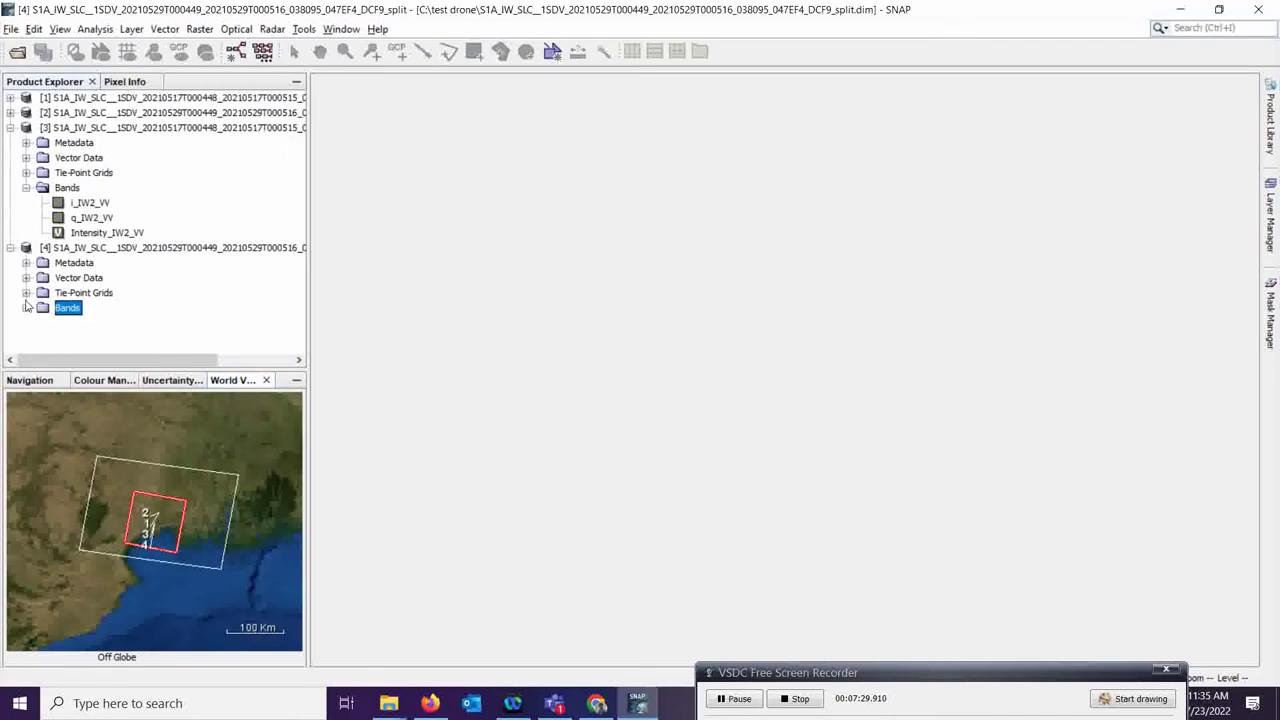
pyautogui.click(11, 247)
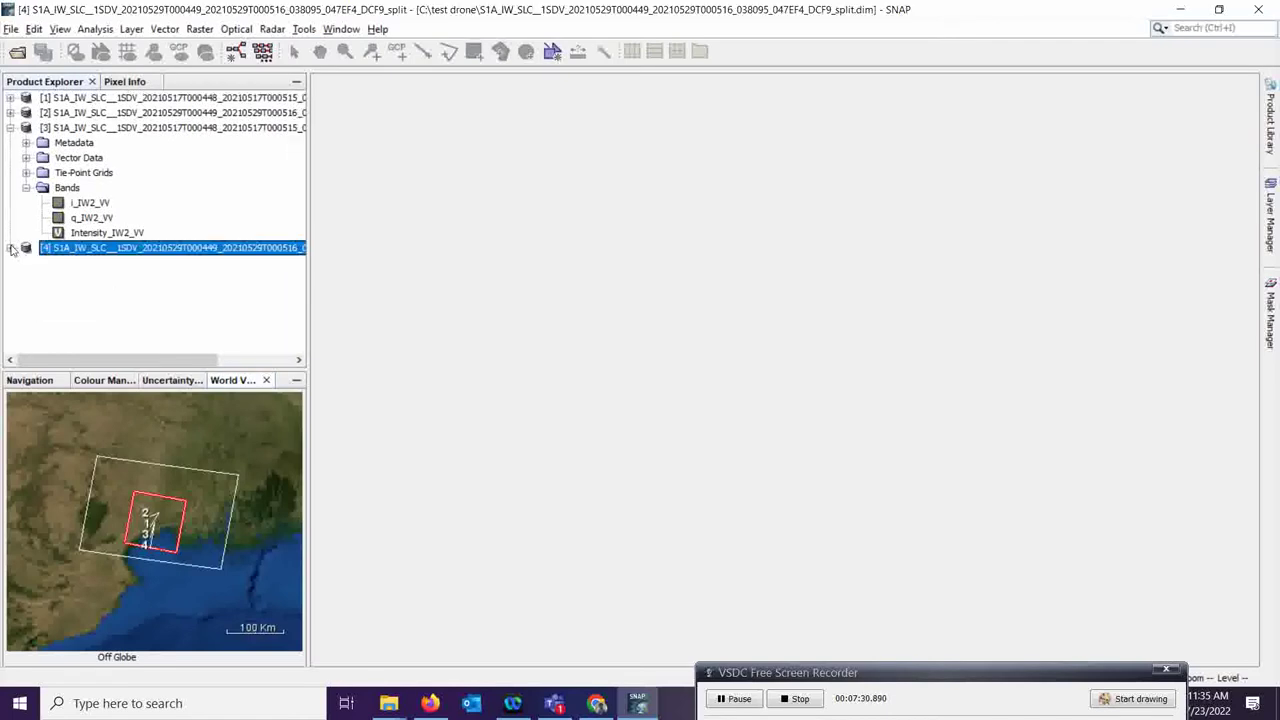
pyautogui.click(26, 188)
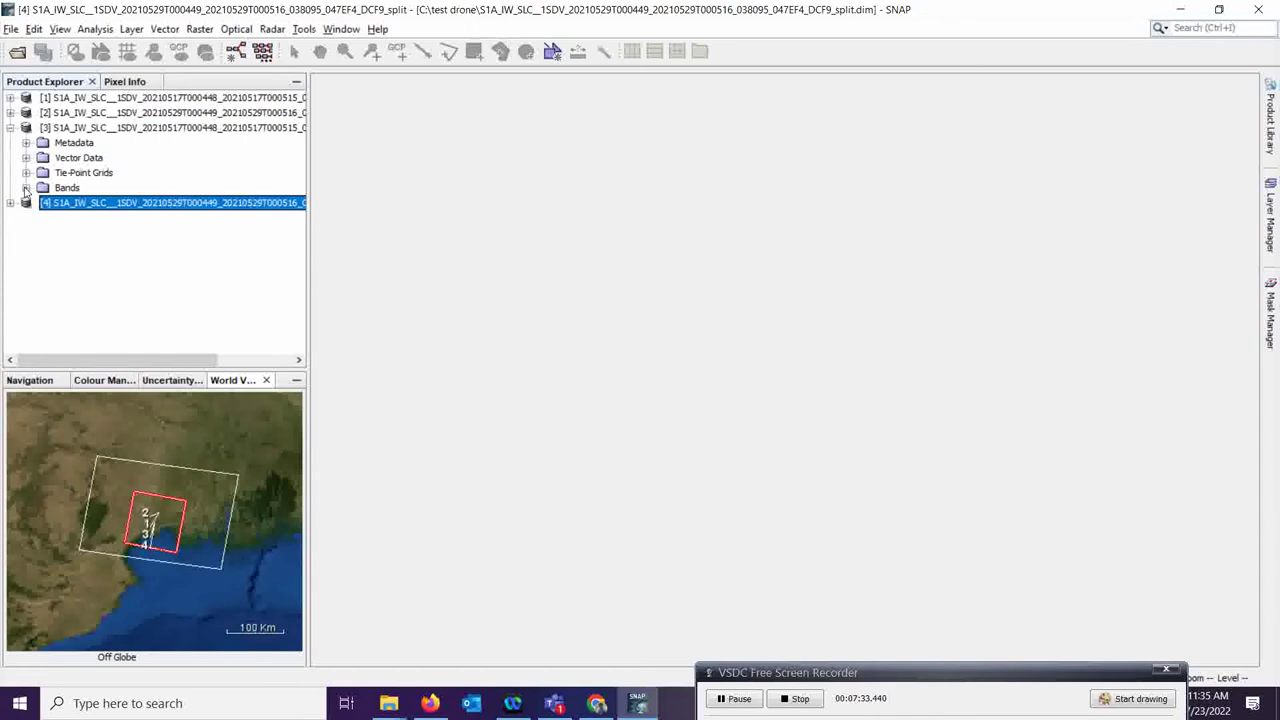
pyautogui.click(10, 128)
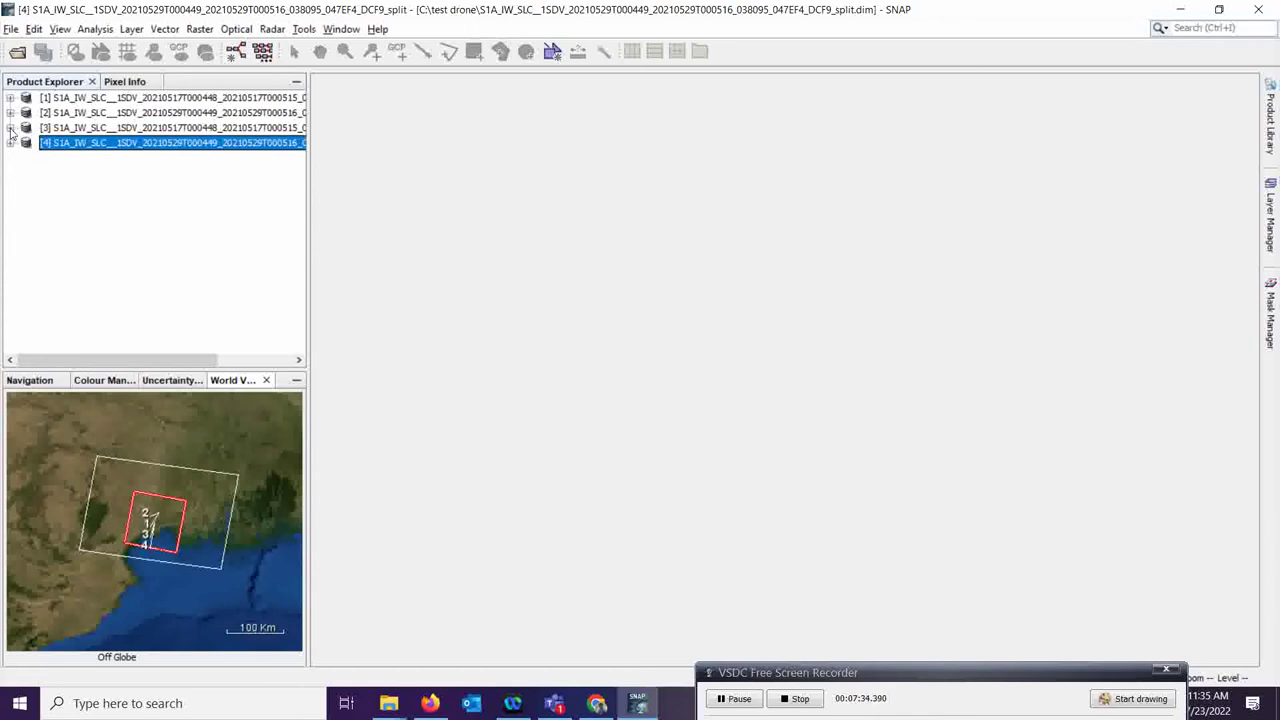
pyautogui.click(733, 699)
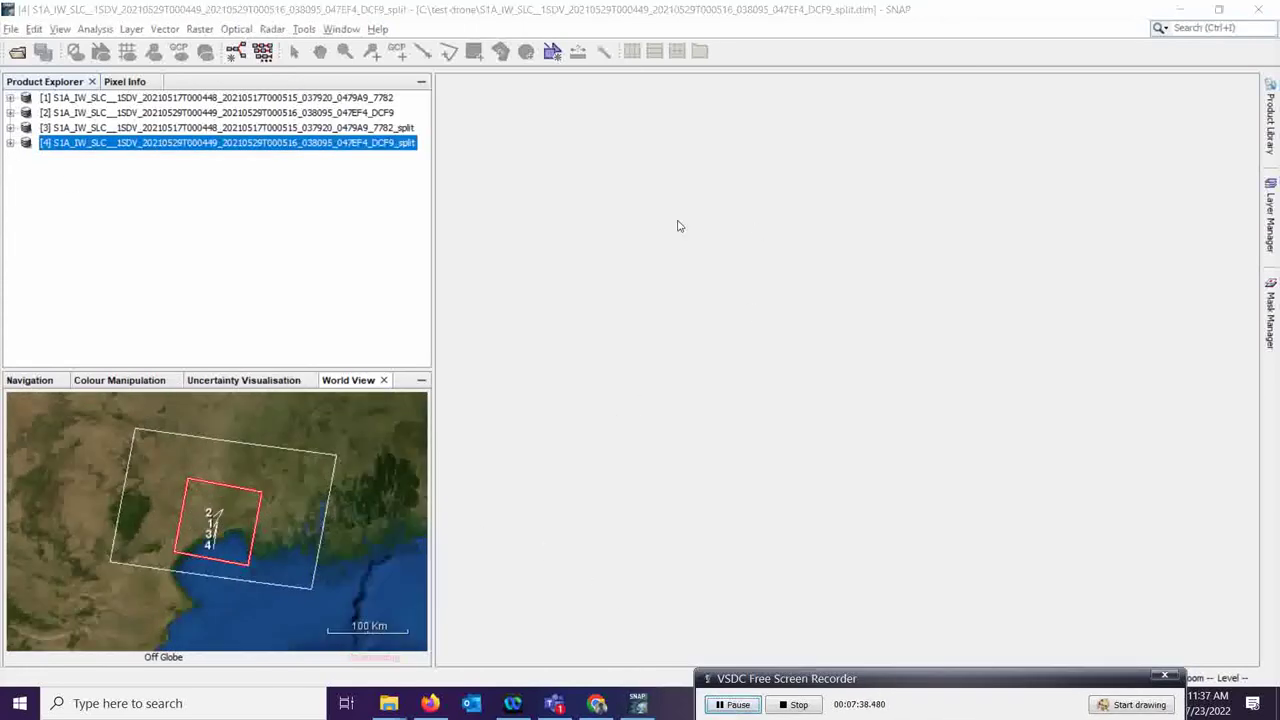
# Browse the Radar menu, then launch Radar > Apply Orbit File.
pyautogui.click(276, 30)
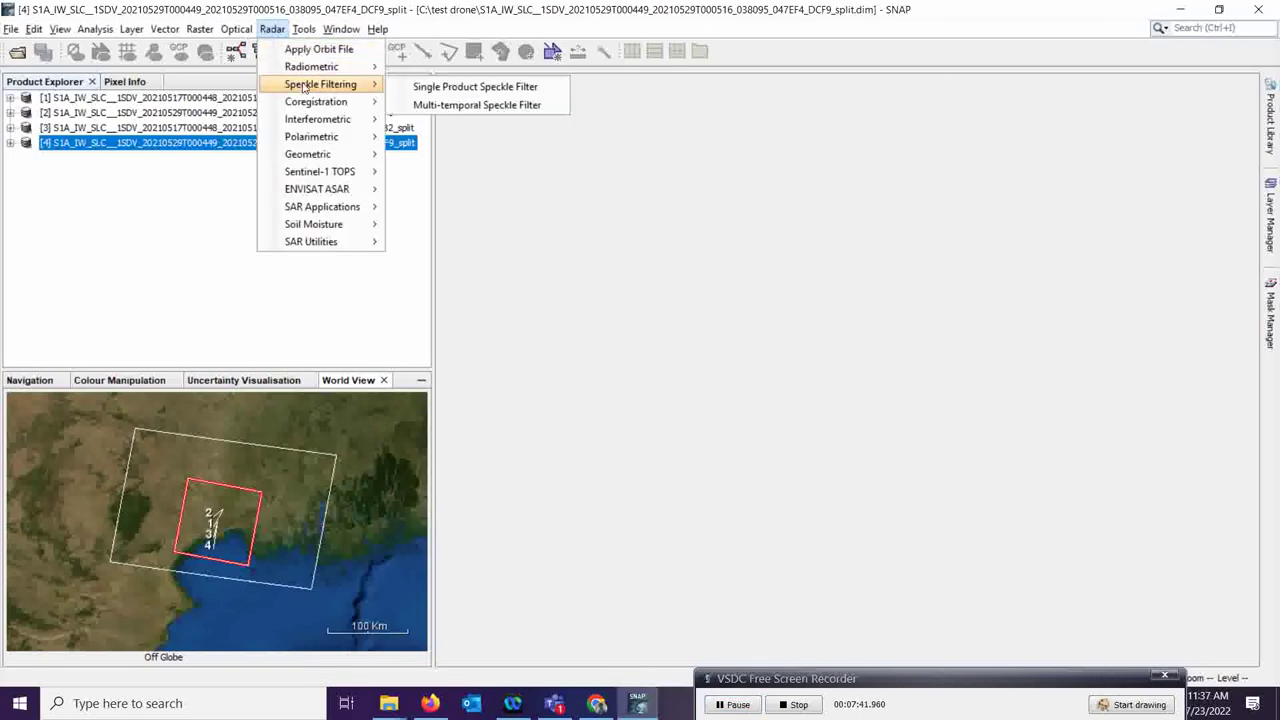
pyautogui.moveTo(373, 74)
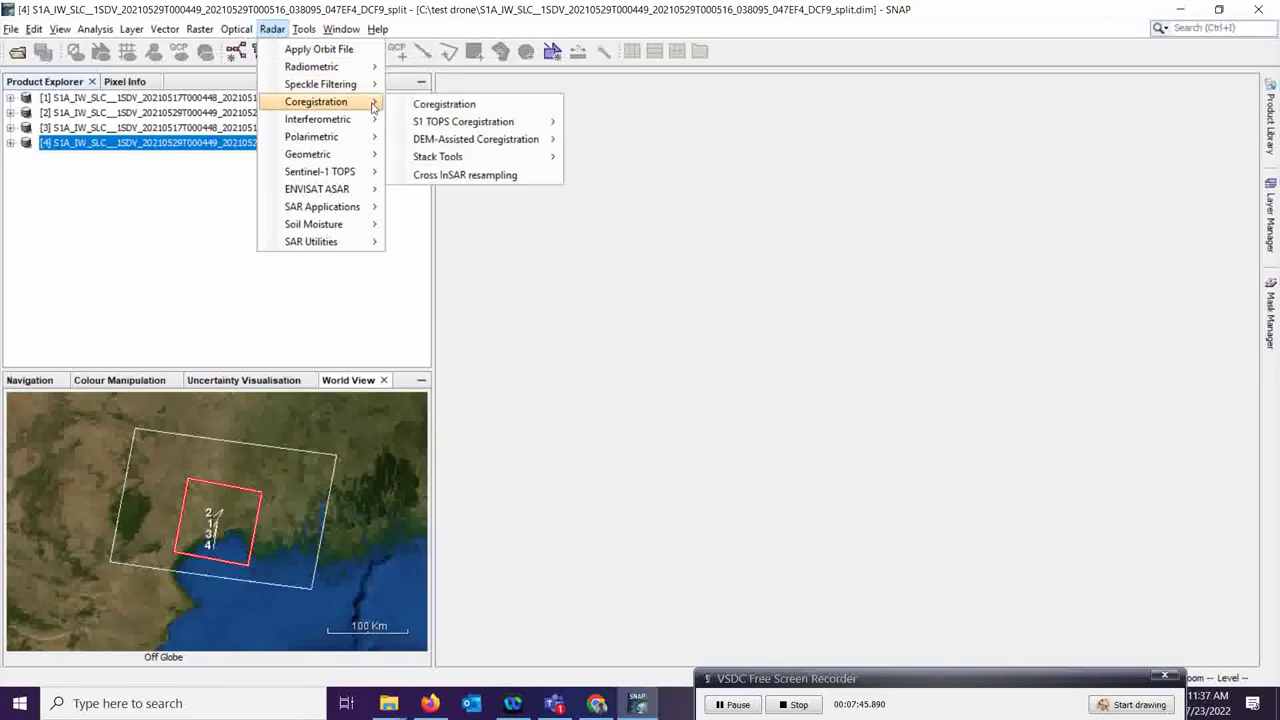
pyautogui.moveTo(368, 146)
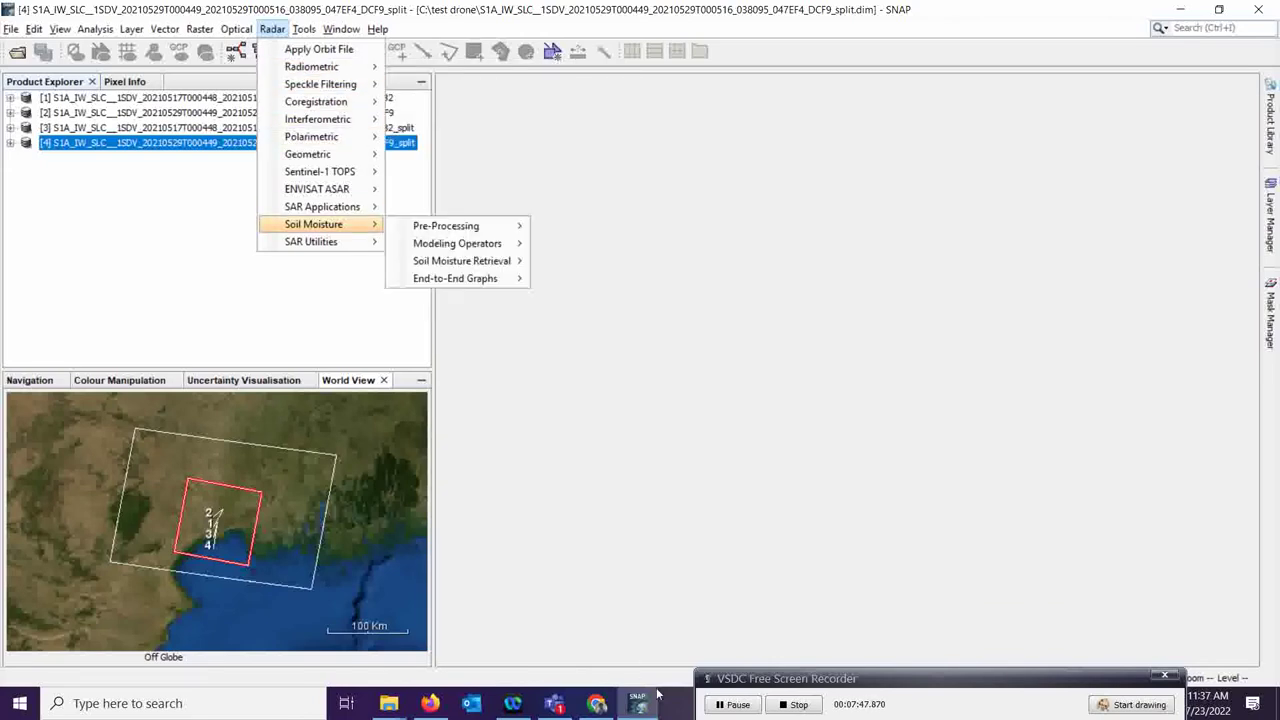
pyautogui.click(920, 11)
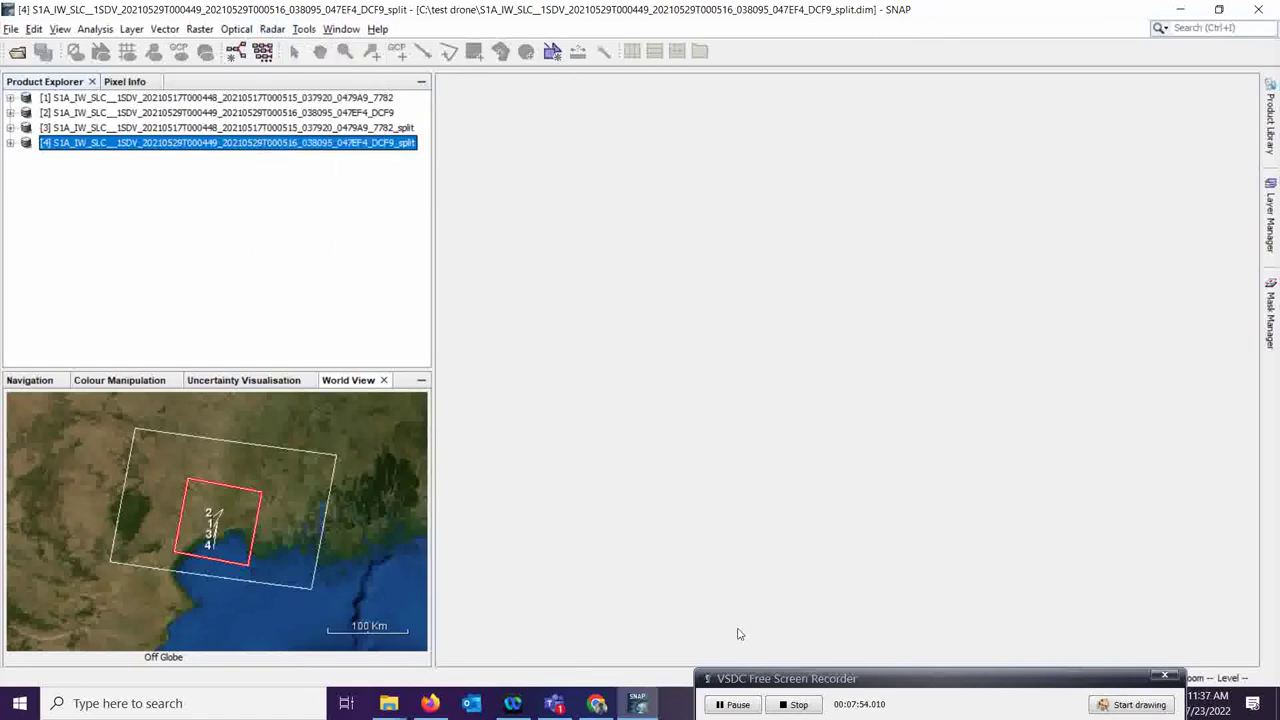
pyautogui.click(721, 710)
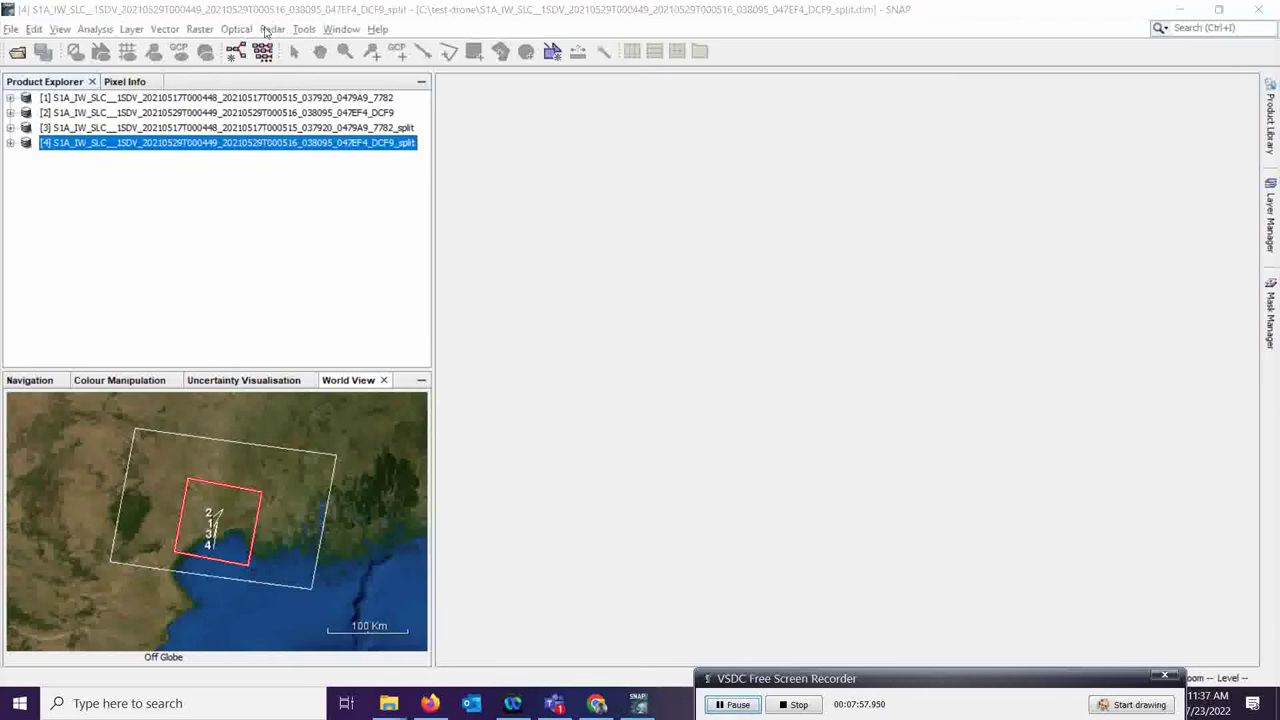
pyautogui.click(268, 30)
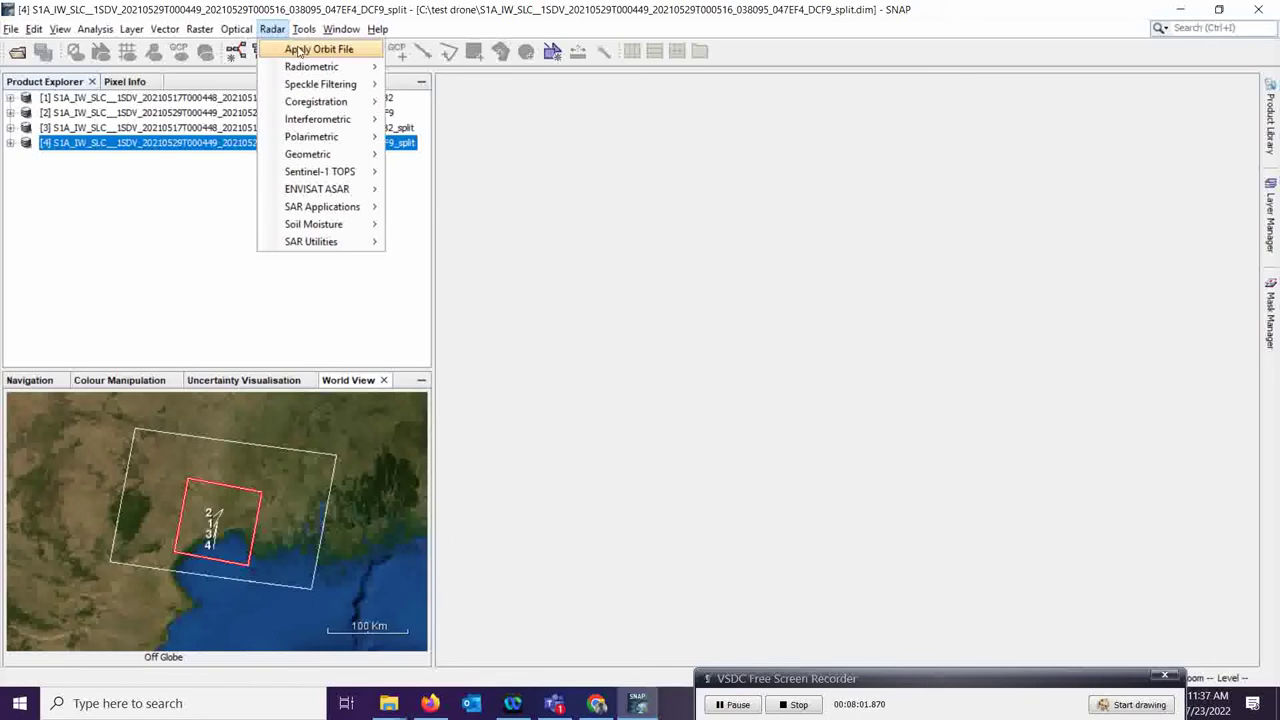
pyautogui.click(298, 52)
# Orbit-correct split product [3], with 'Do not fail if new orbit file is not found' checked.
pyautogui.moveTo(660, 160); pyautogui.dragTo(664, 140)
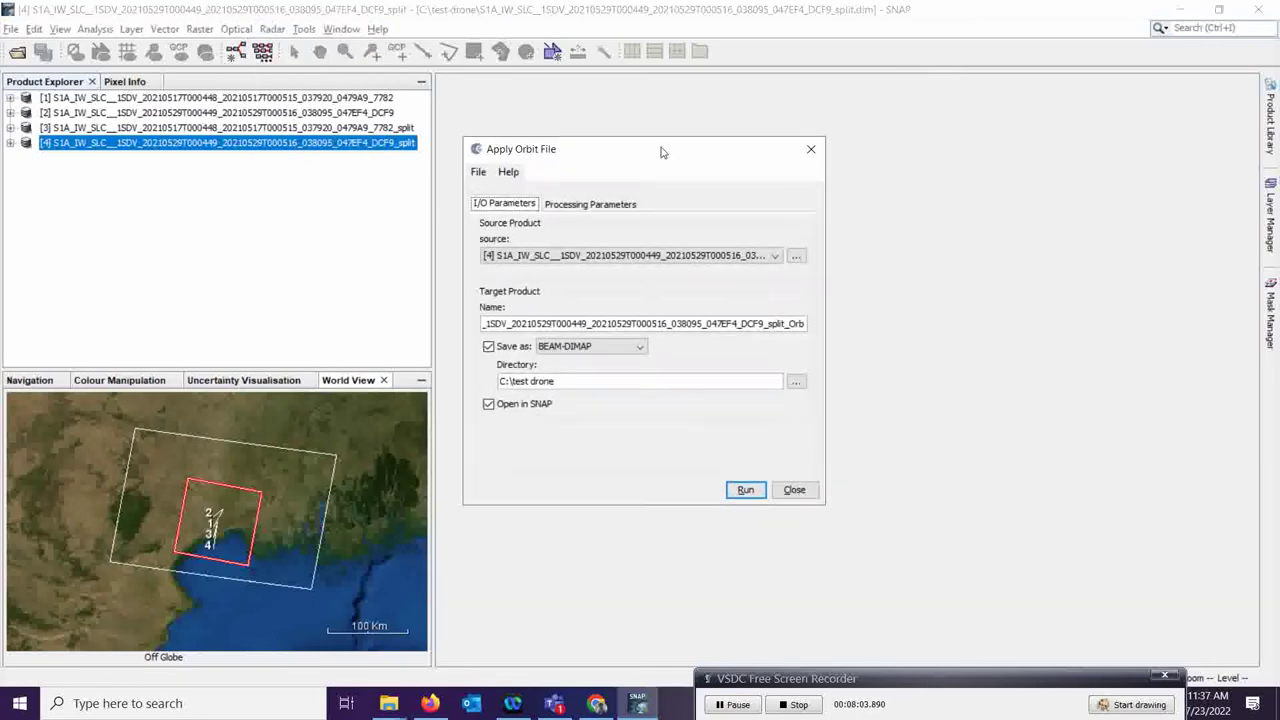
pyautogui.click(772, 259)
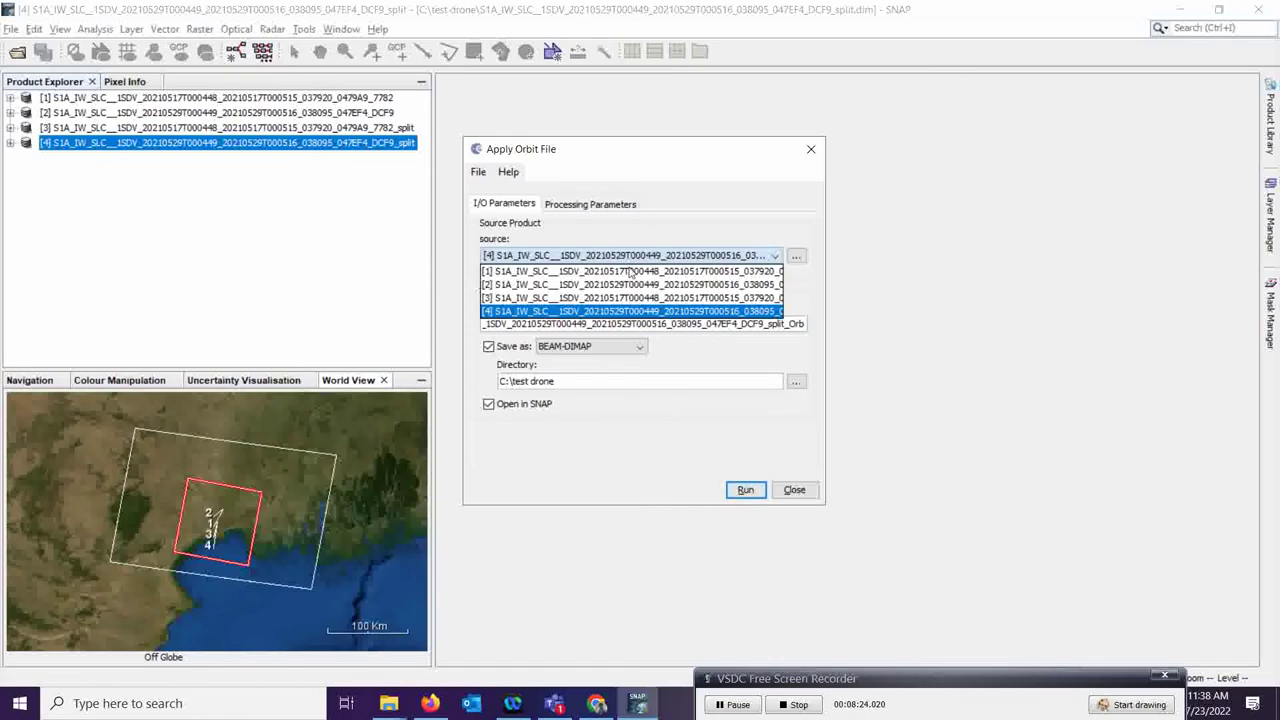
pyautogui.click(594, 304)
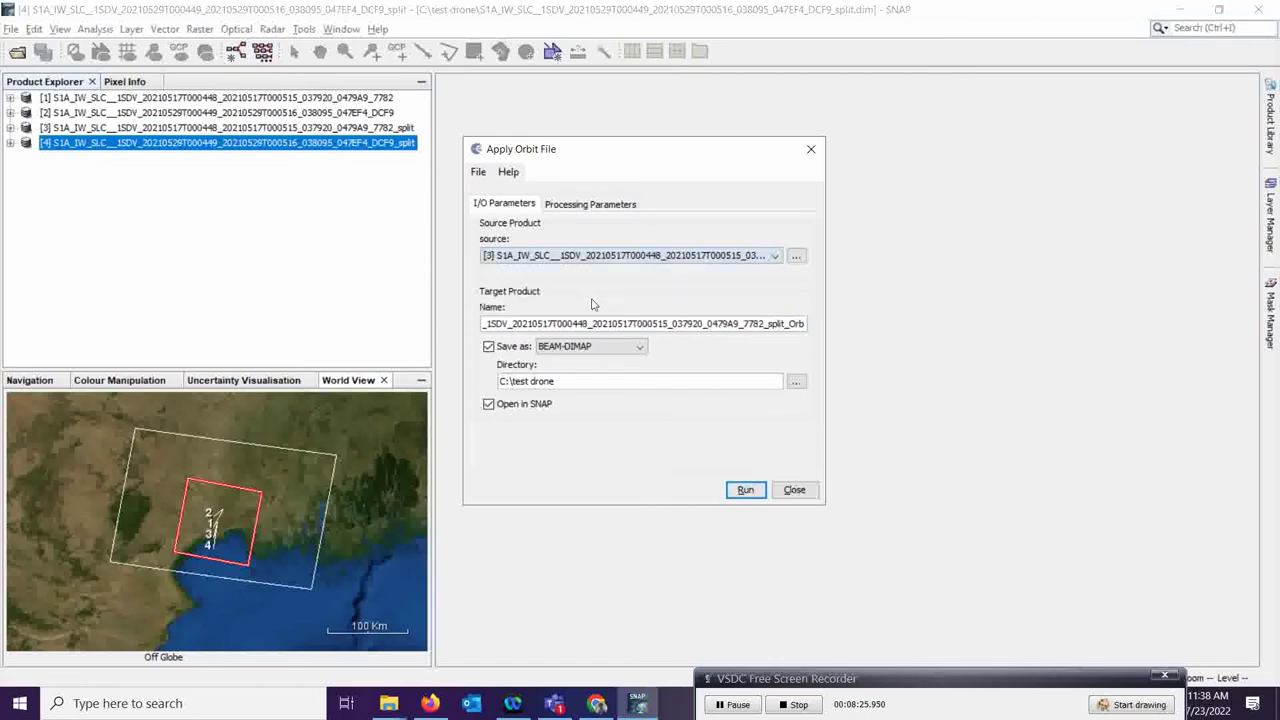
pyautogui.click(603, 210)
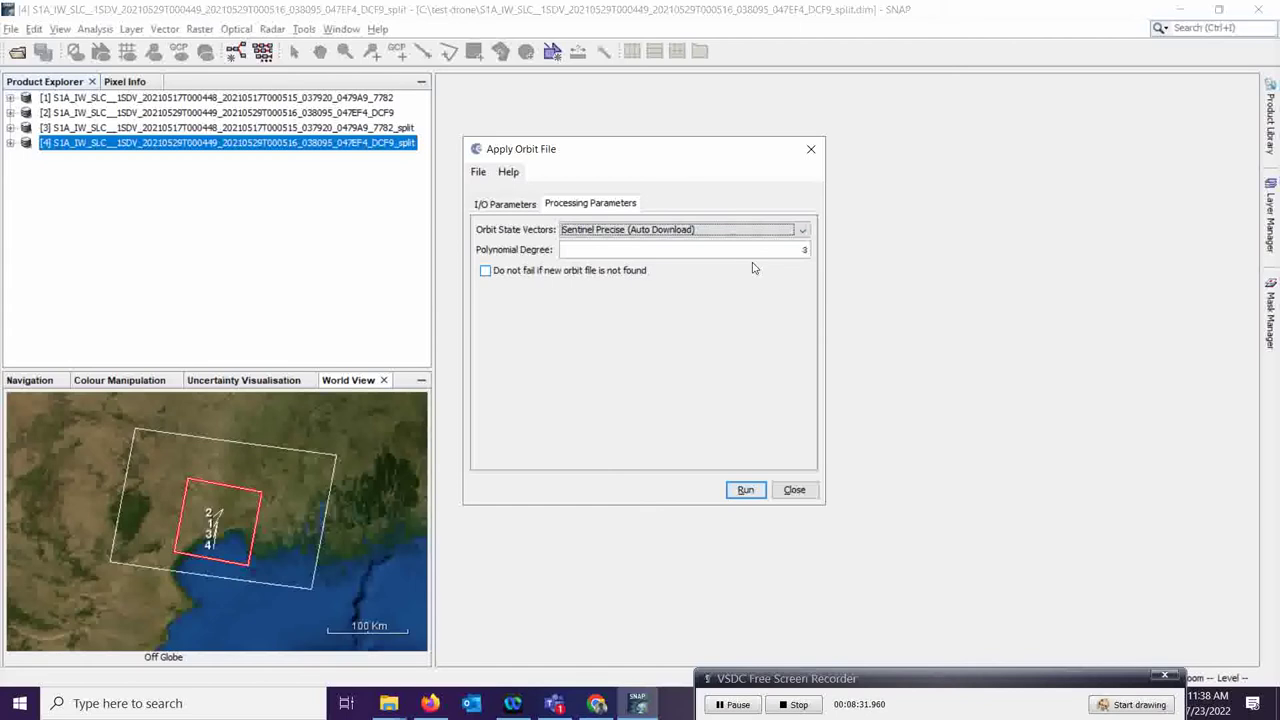
pyautogui.click(485, 271)
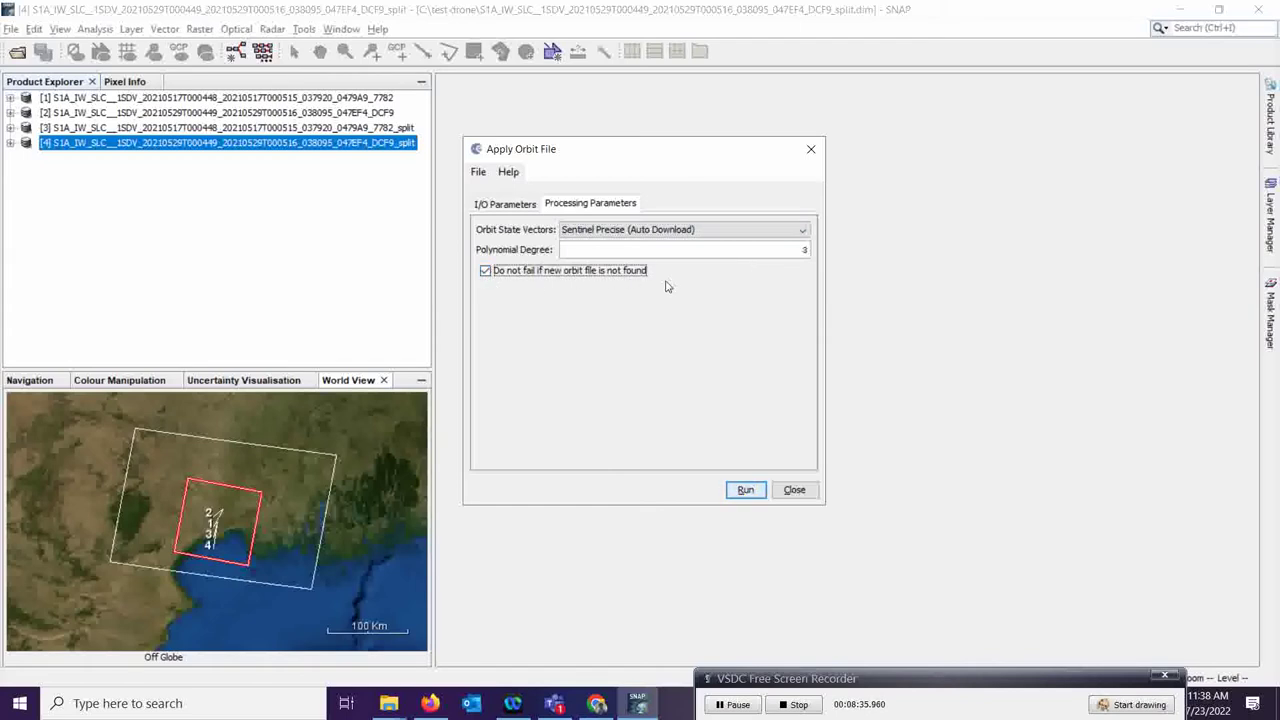
pyautogui.click(522, 208)
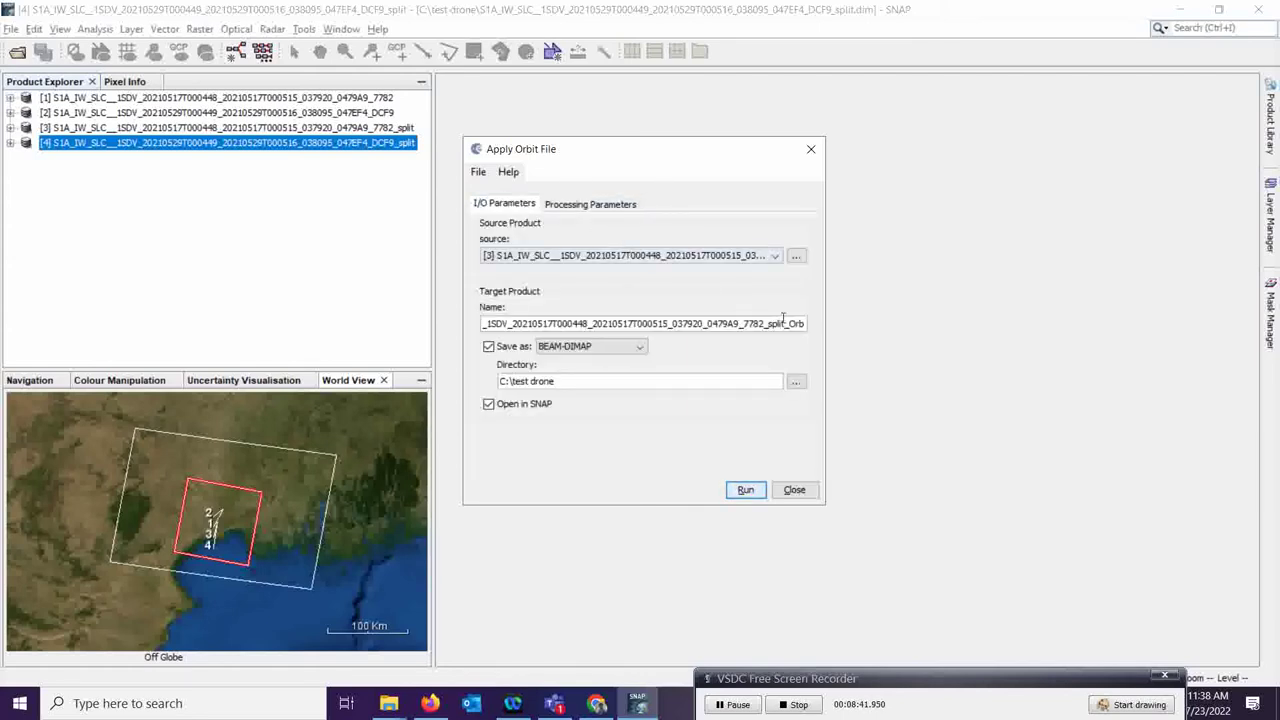
pyautogui.click(746, 491)
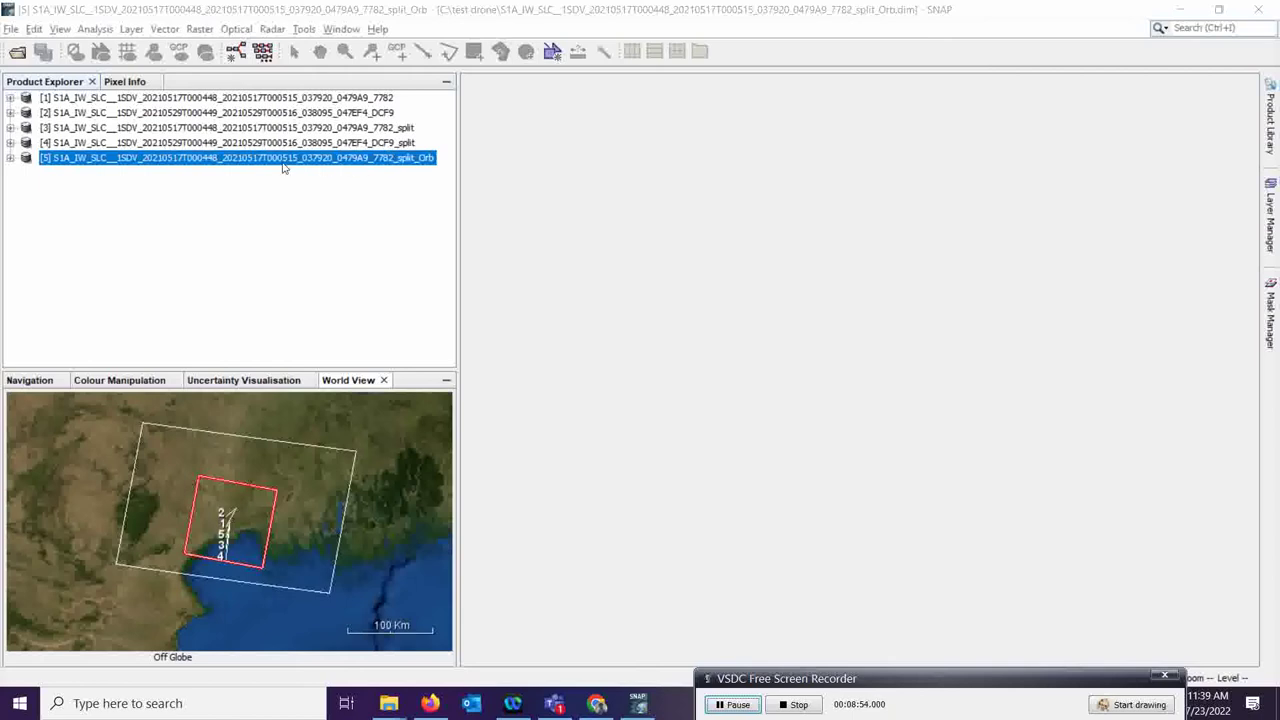
# Orbit-correct split product [4], tolerating a missing new orbit file, then close the tool.
pyautogui.click(268, 31)
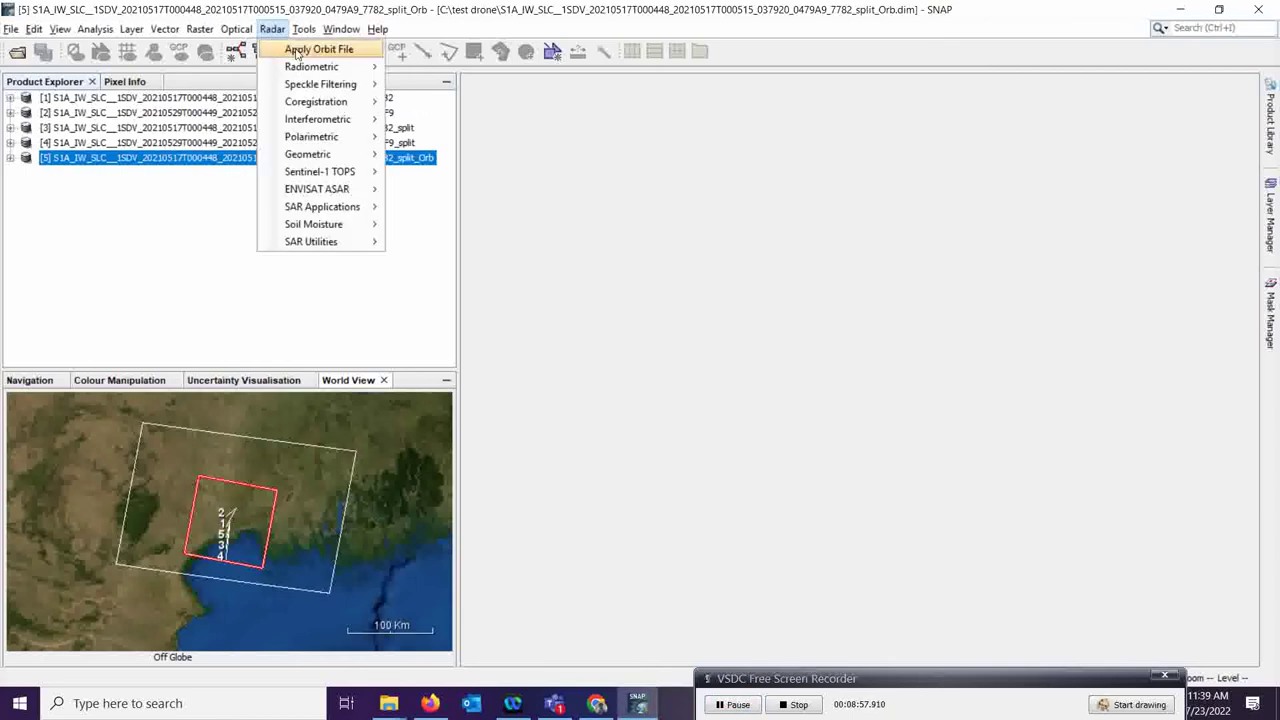
pyautogui.click(296, 52)
pyautogui.moveTo(594, 181); pyautogui.dragTo(620, 143)
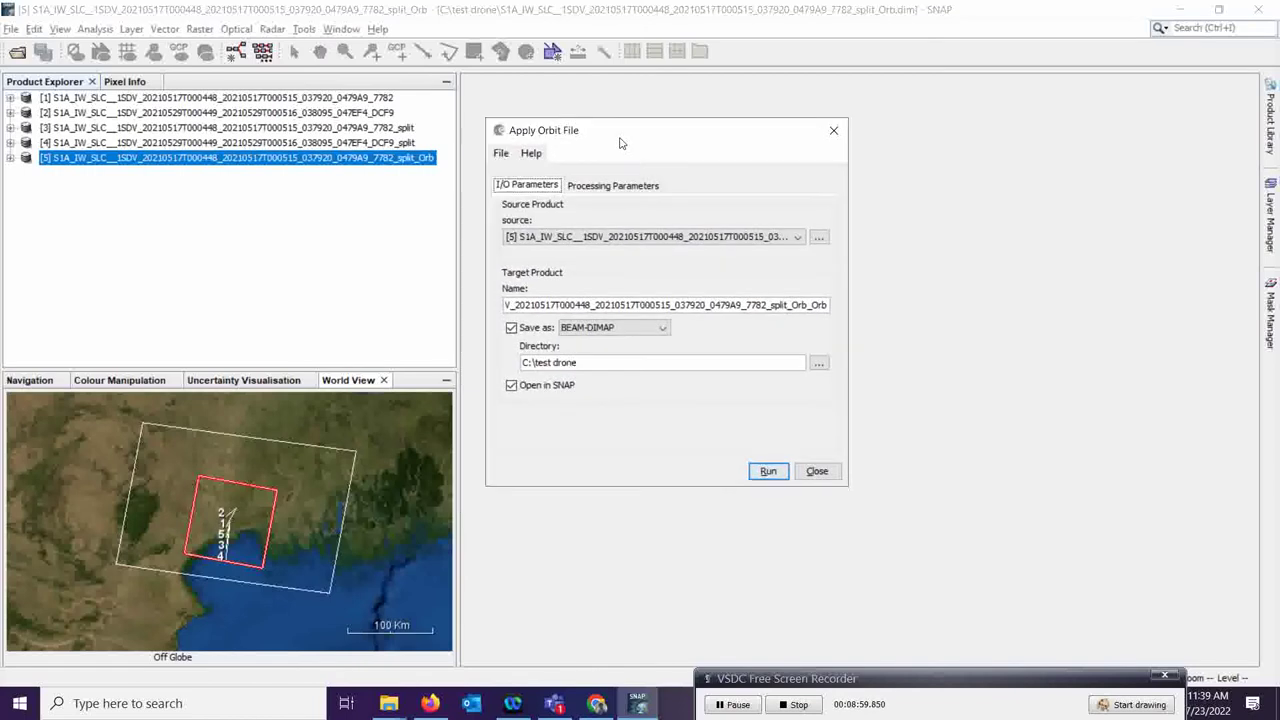
pyautogui.click(797, 237)
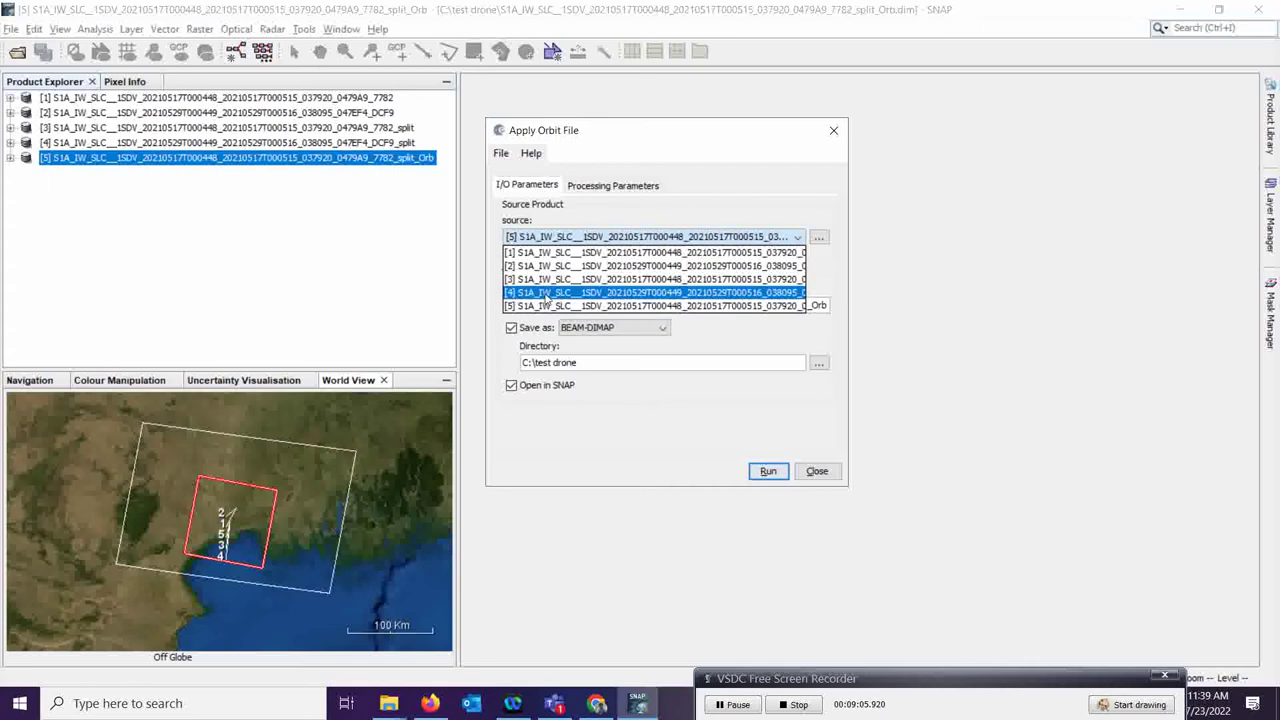
pyautogui.click(546, 296)
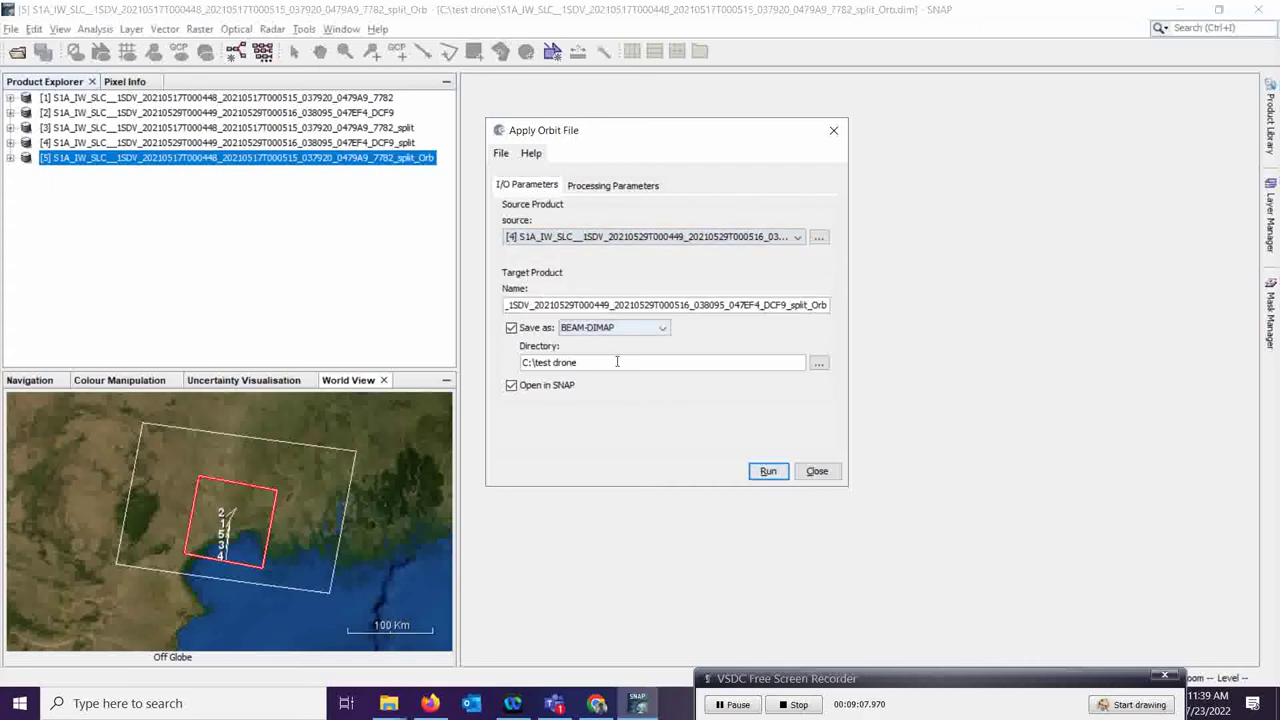
pyautogui.click(585, 185)
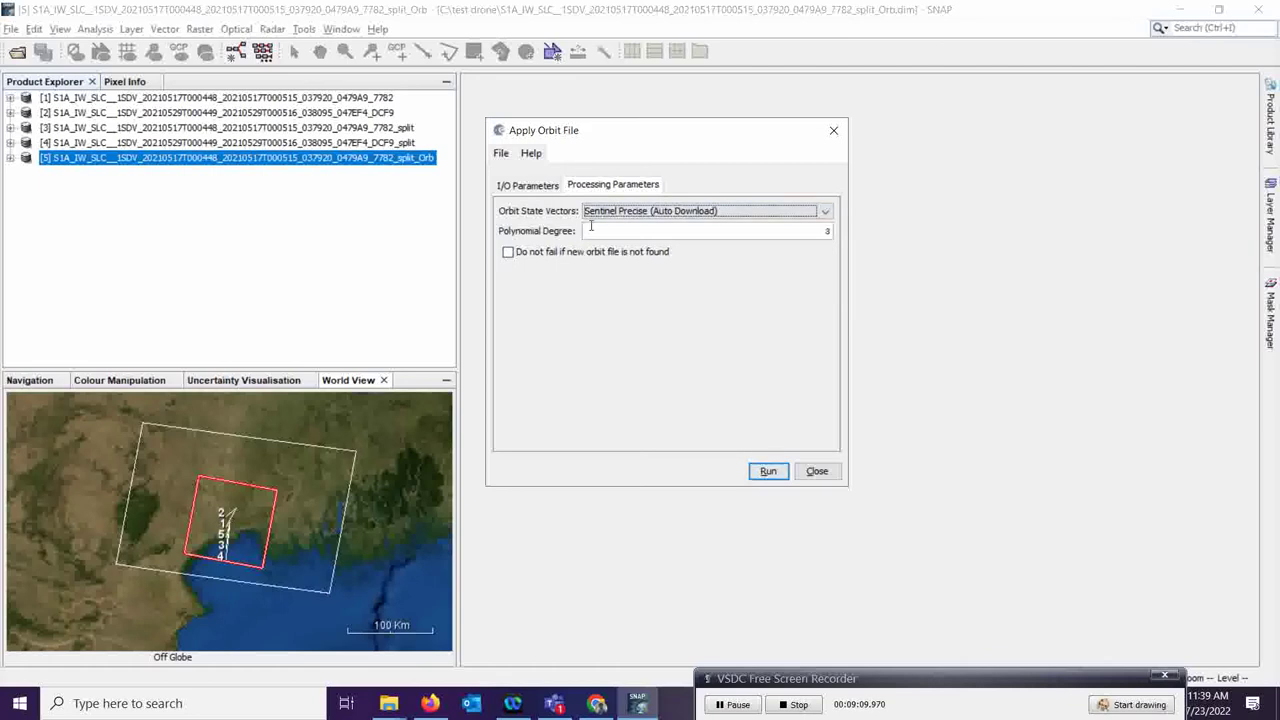
pyautogui.click(508, 254)
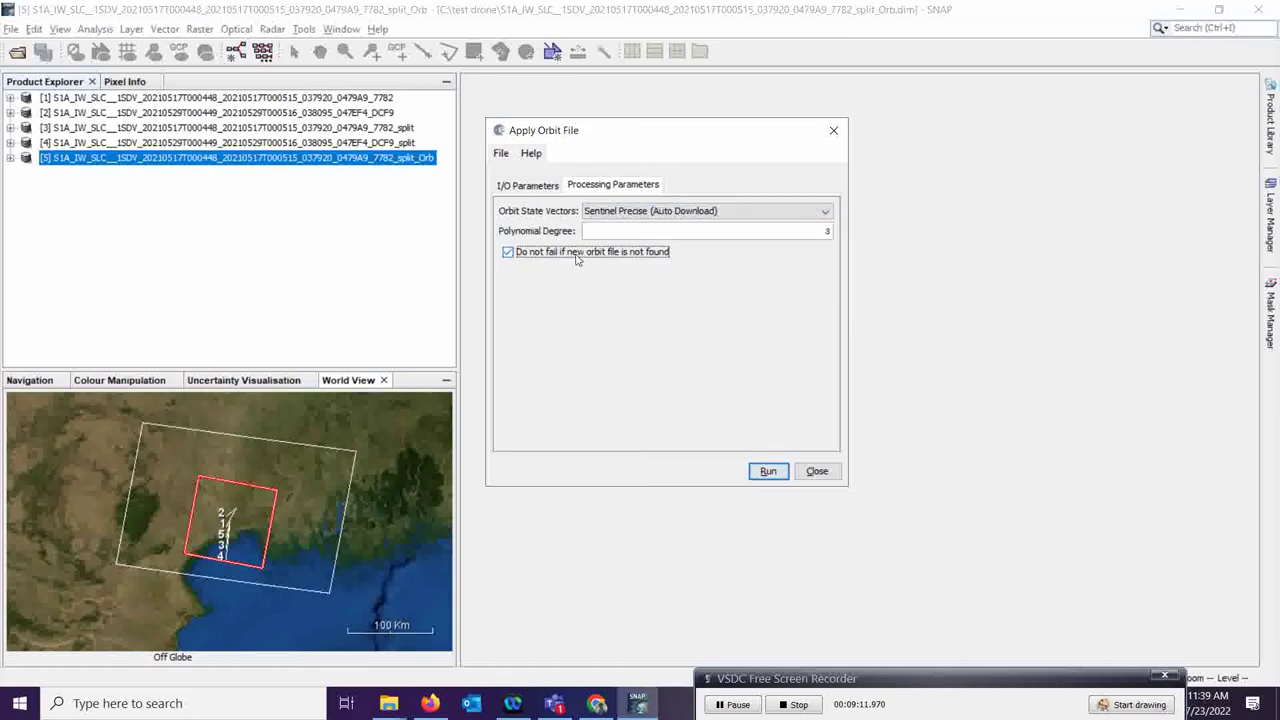
pyautogui.click(518, 188)
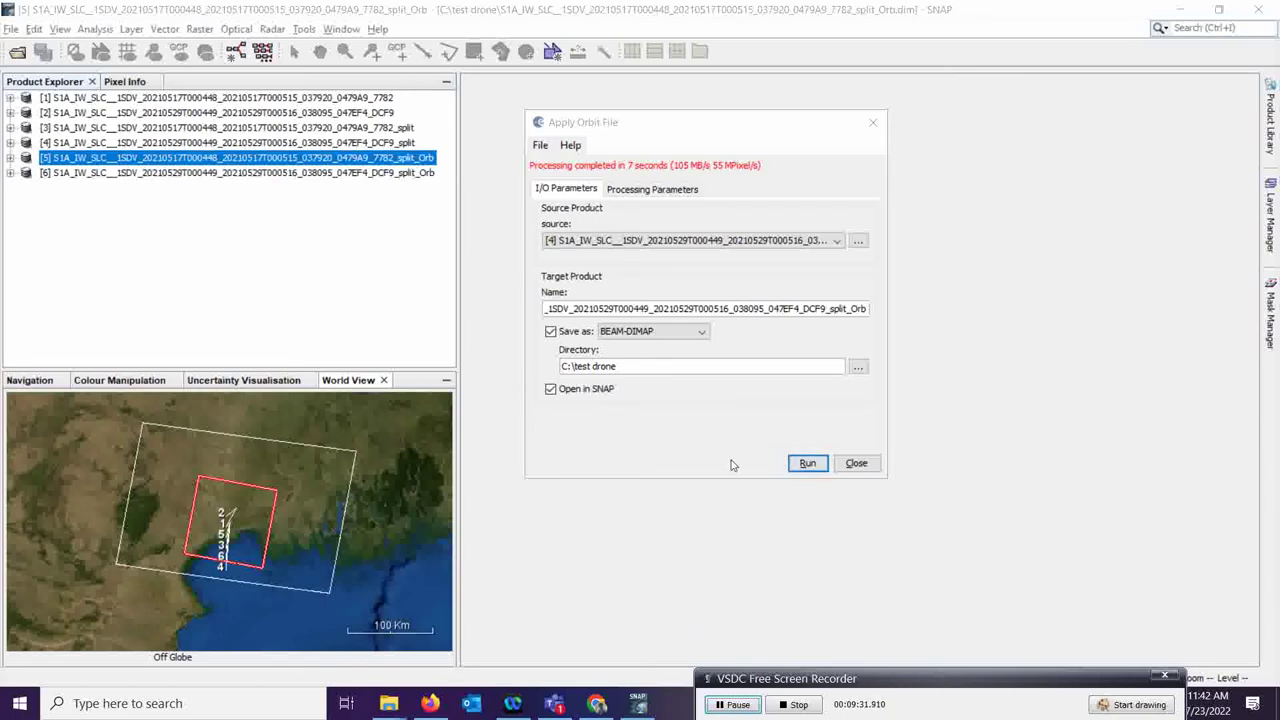
pyautogui.click(857, 465)
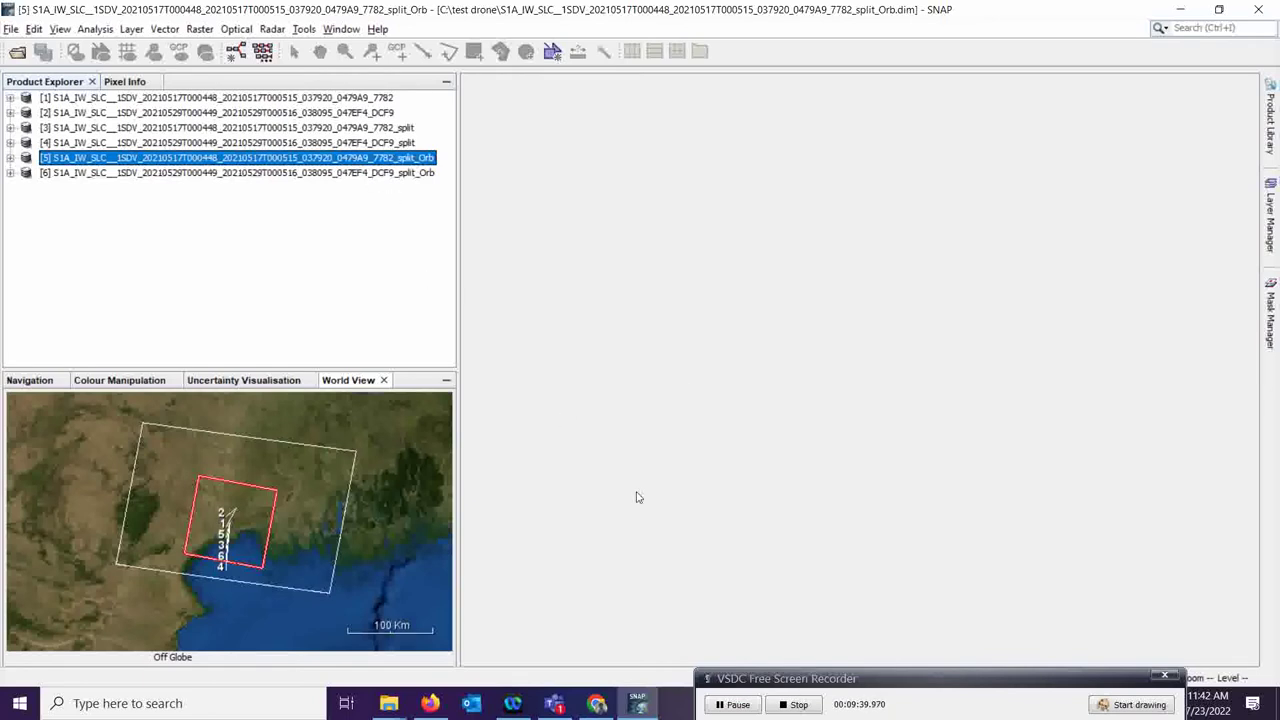
# Run Radiometric Calibrate on orbit-corrected product [5] for a Sigma0 VV output.
pyautogui.click(729, 705)
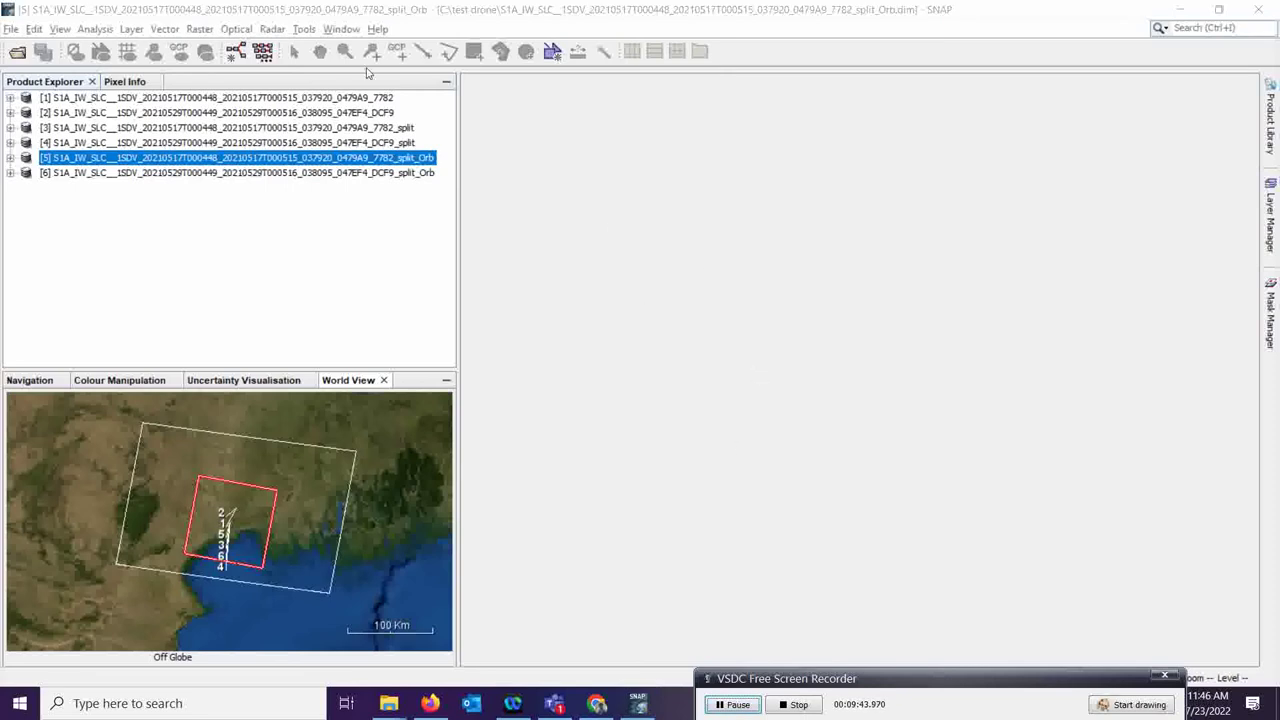
pyautogui.click(272, 30)
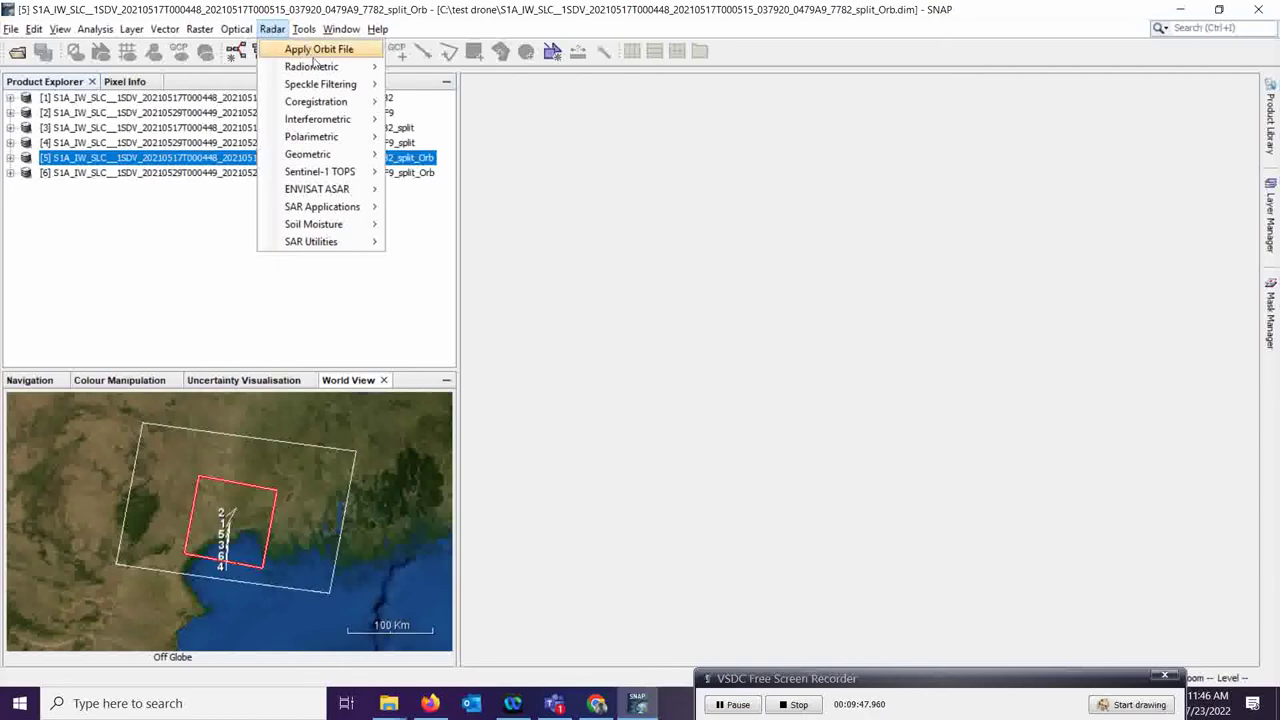
pyautogui.moveTo(318, 67)
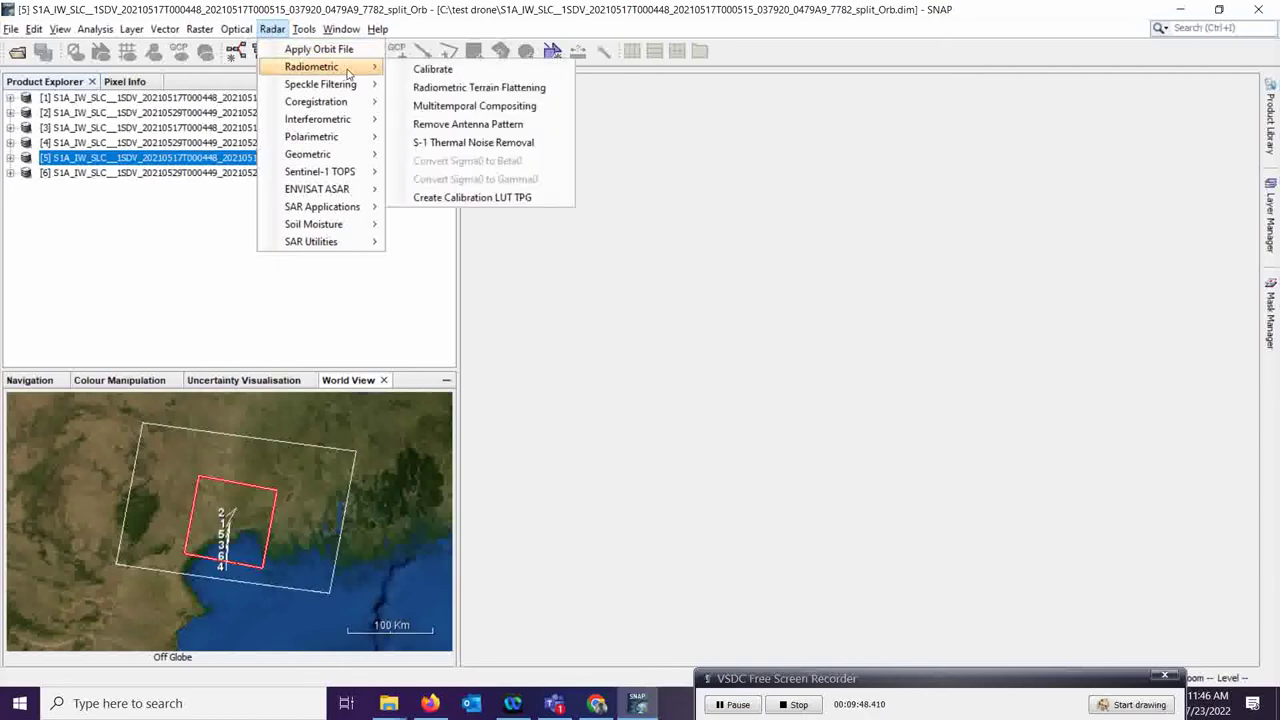
pyautogui.click(478, 74)
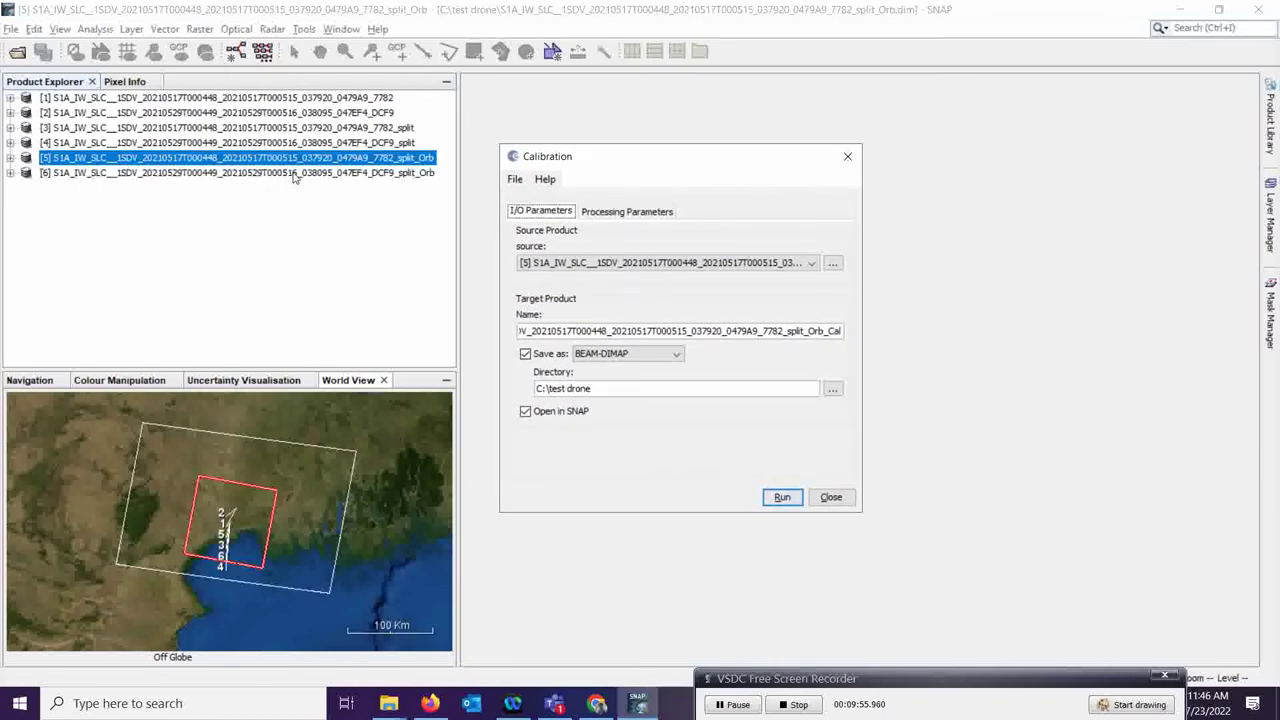
pyautogui.click(813, 266)
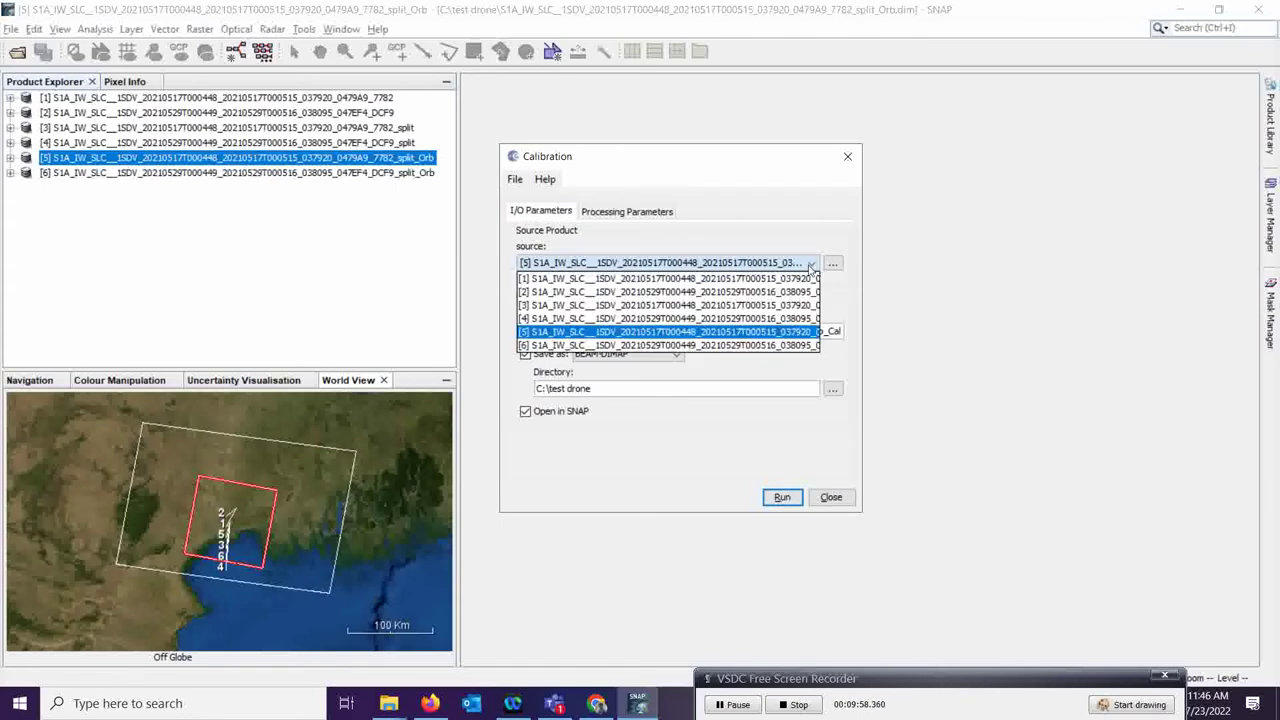
pyautogui.click(650, 338)
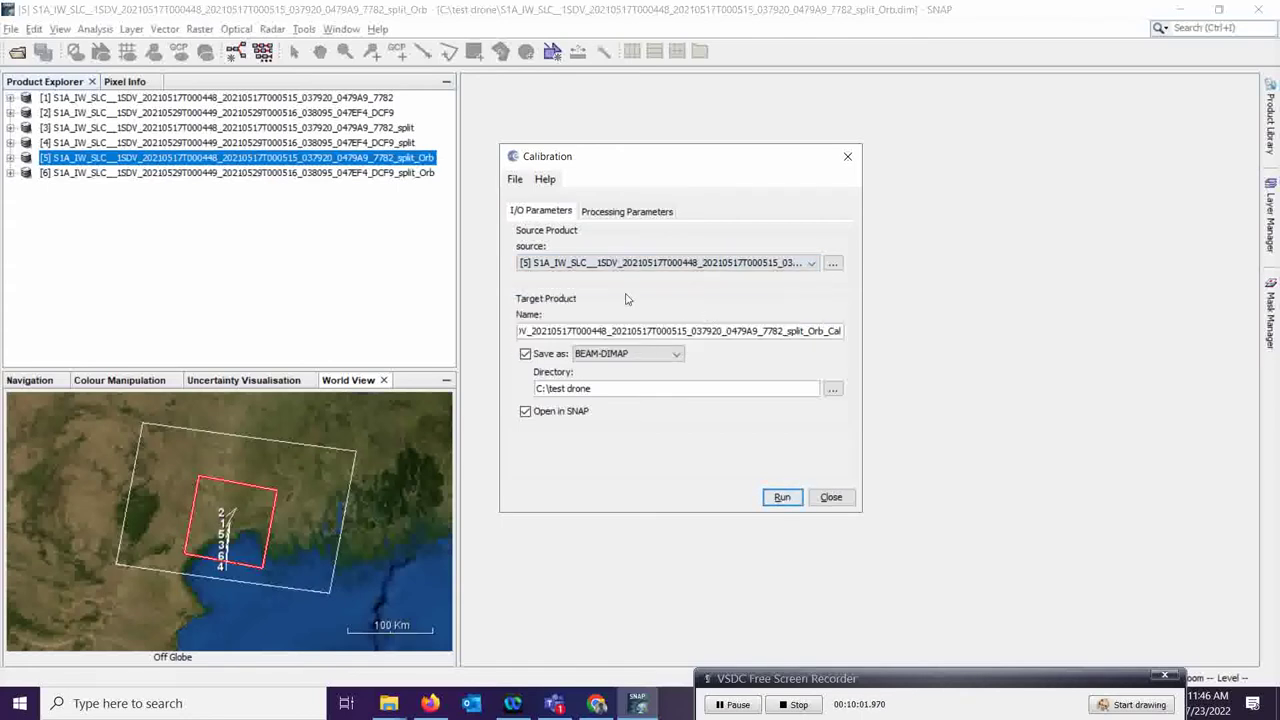
pyautogui.click(629, 216)
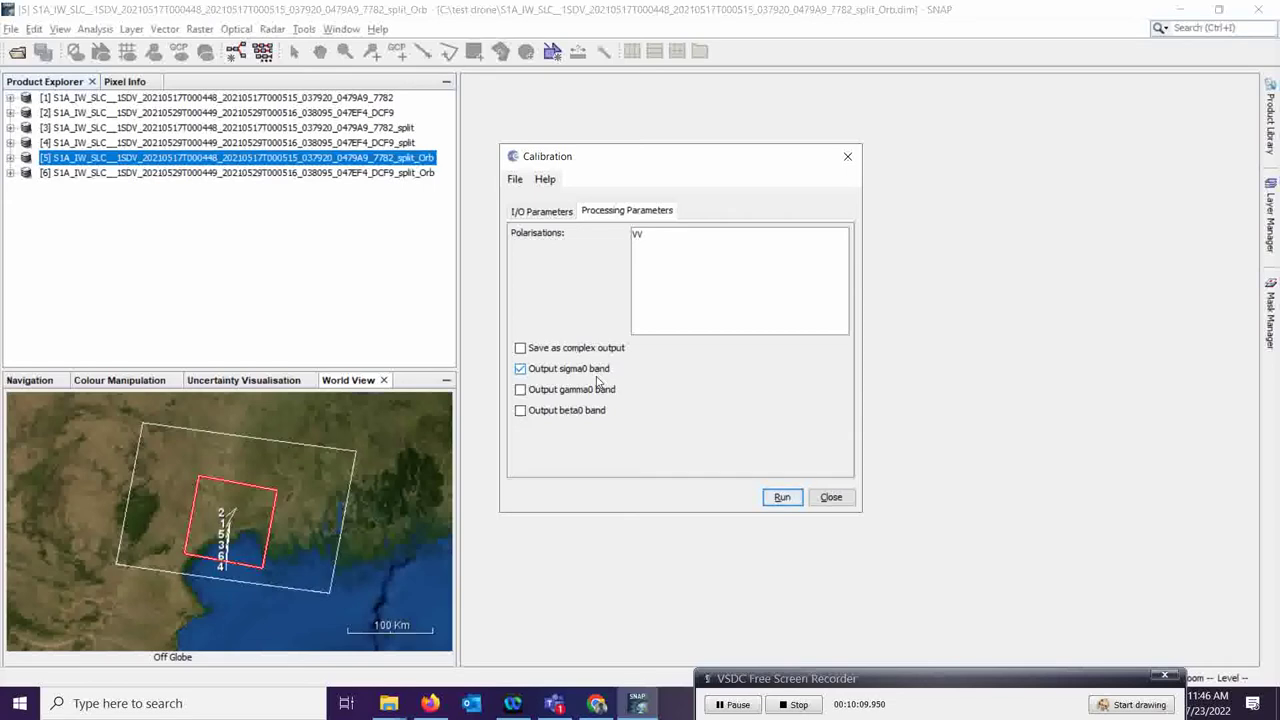
pyautogui.click(532, 214)
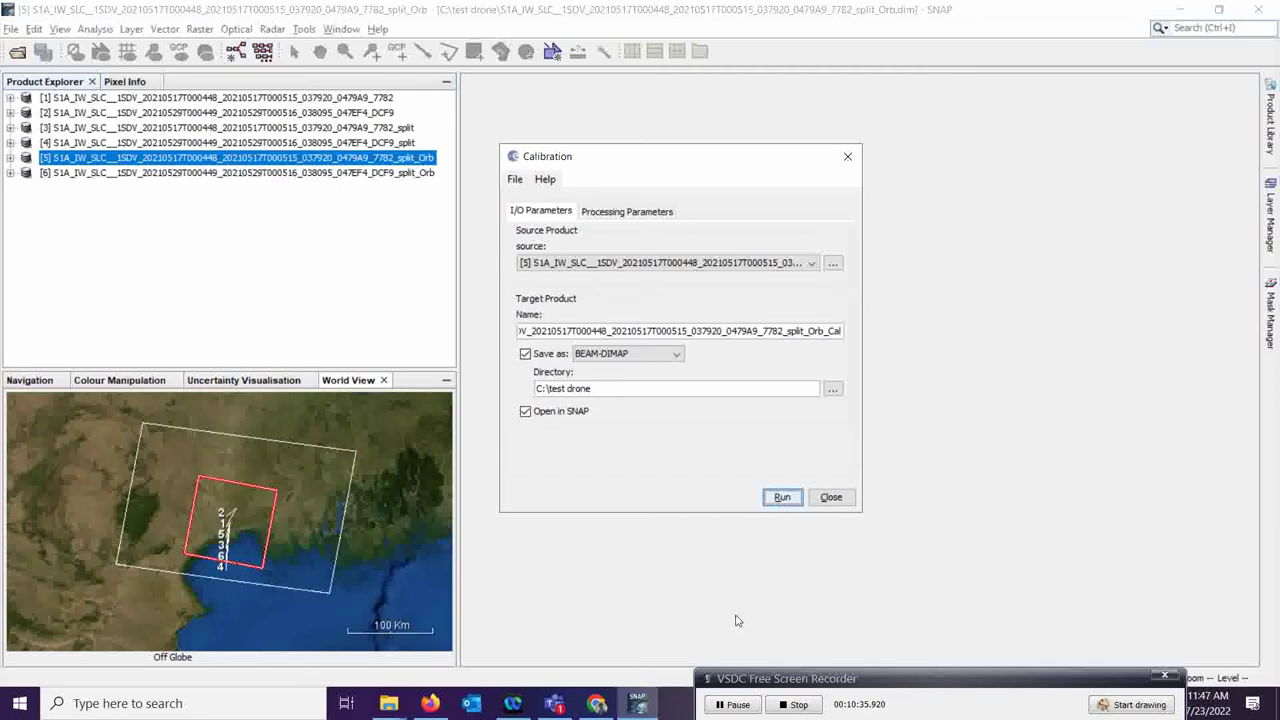
pyautogui.press('Return')
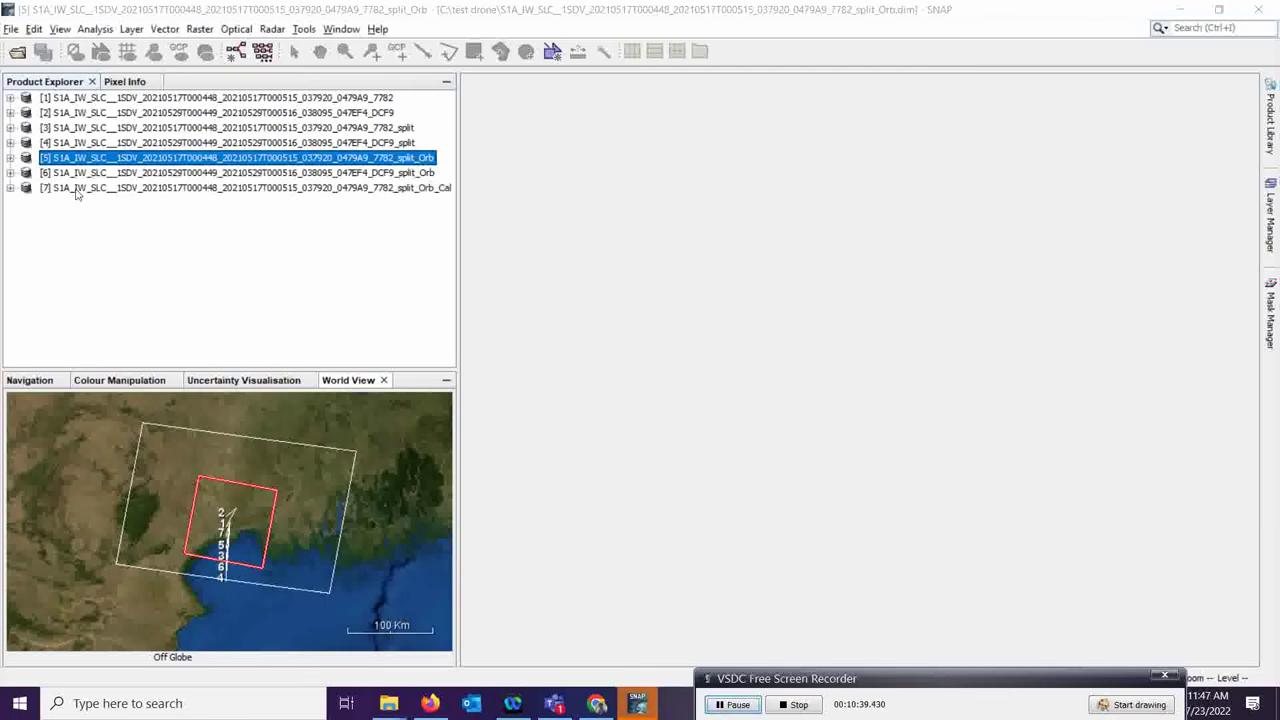
# Inspect the new calibrated product [7] and close the finished calibration dialog.
pyautogui.click(10, 188)
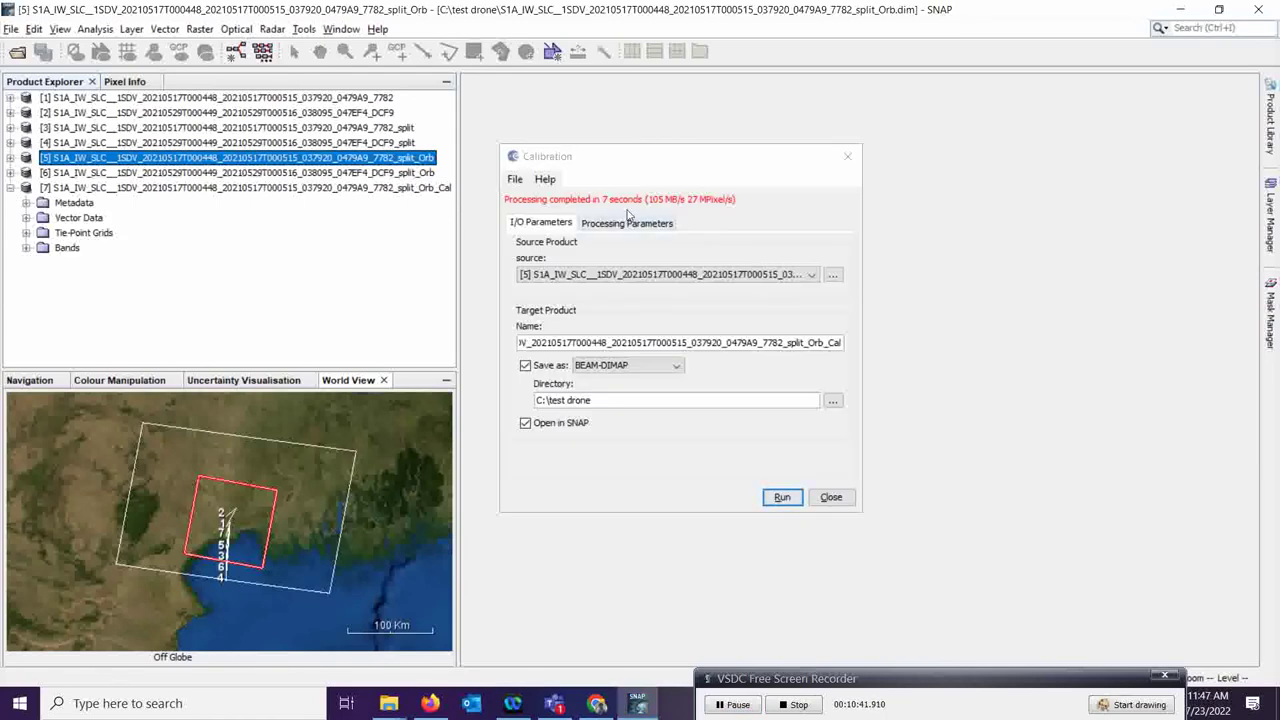
pyautogui.click(834, 499)
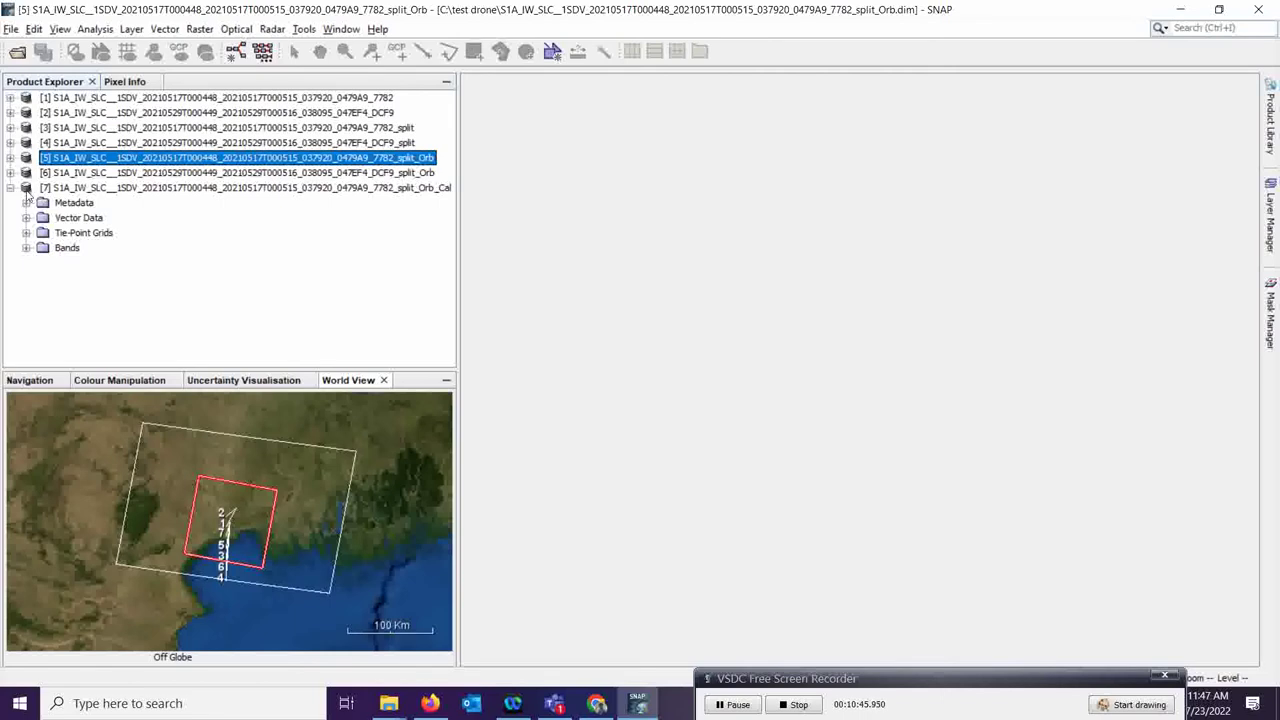
pyautogui.click(11, 189)
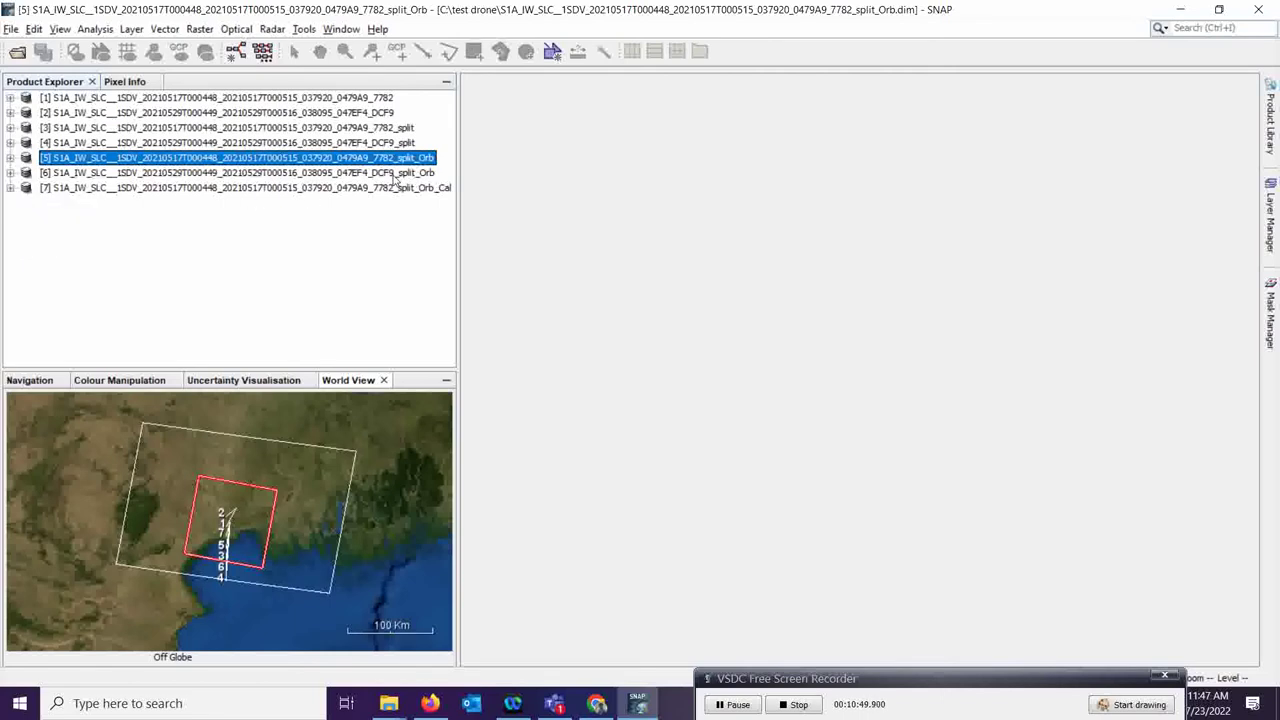
# Set up Radiometric Calibrate with product [6] as source and review its processing parameters.
pyautogui.click(272, 30)
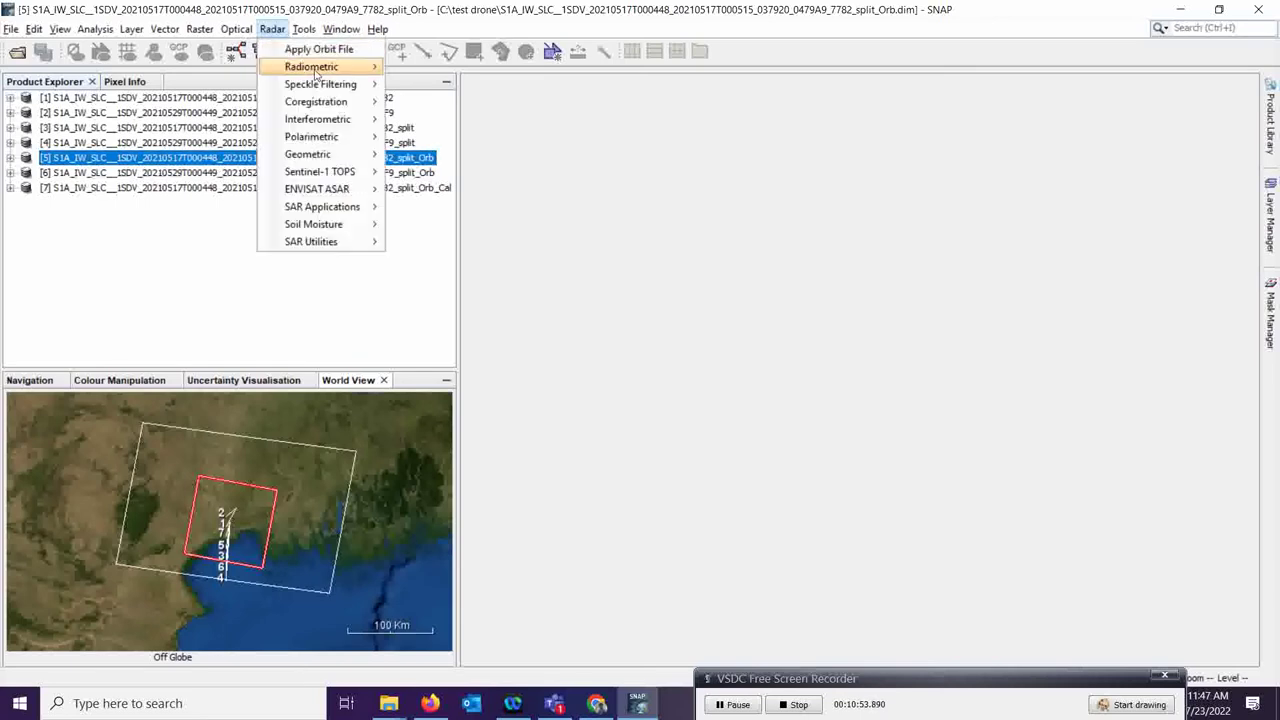
pyautogui.moveTo(300, 66)
pyautogui.click(436, 72)
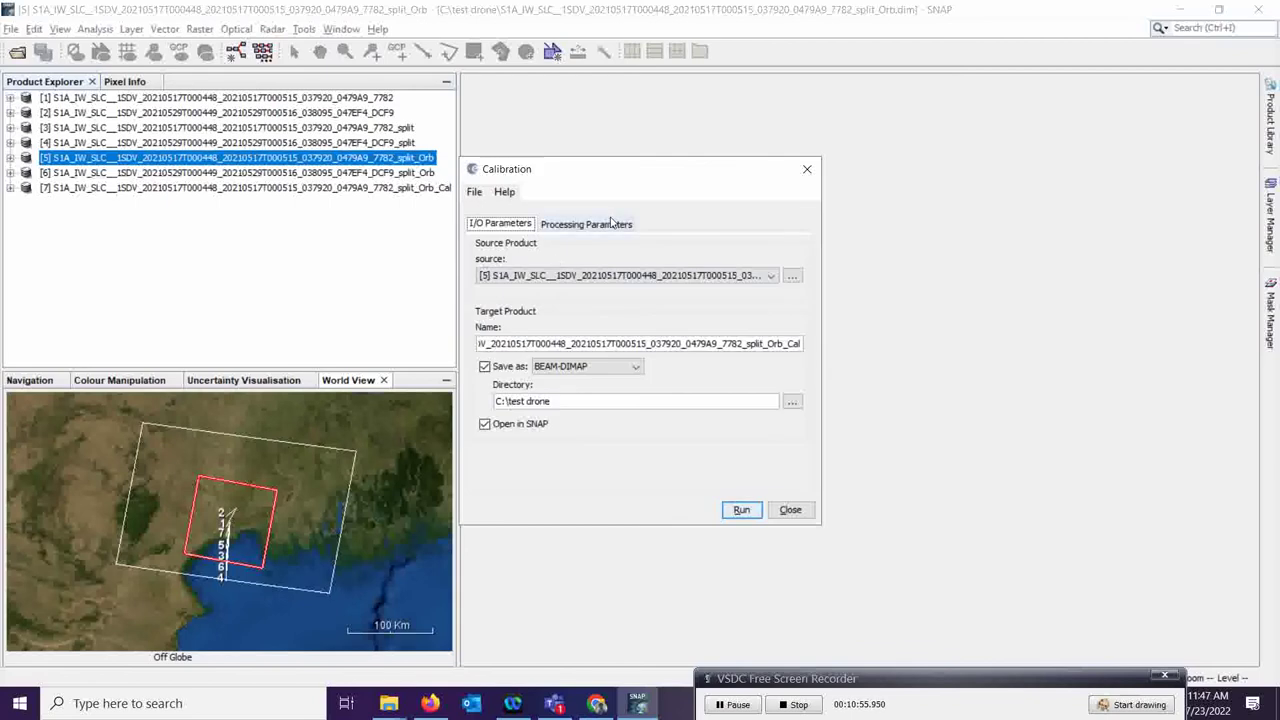
pyautogui.click(758, 278)
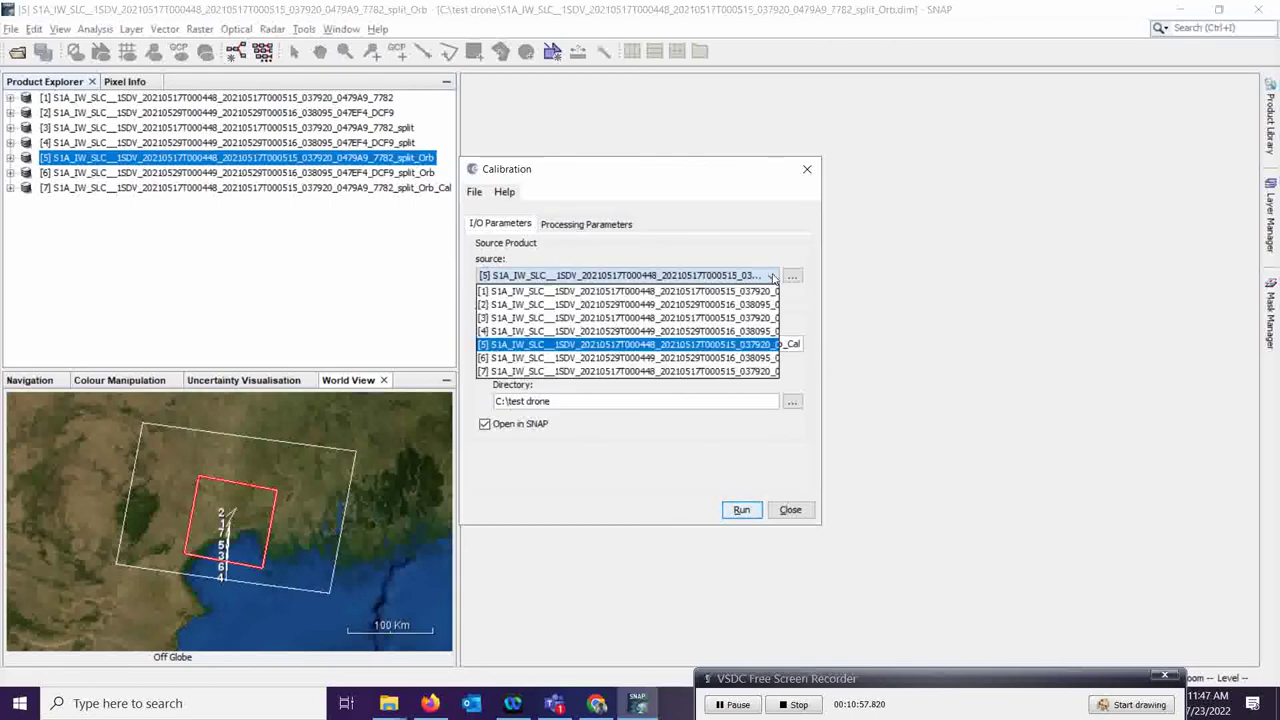
pyautogui.click(537, 358)
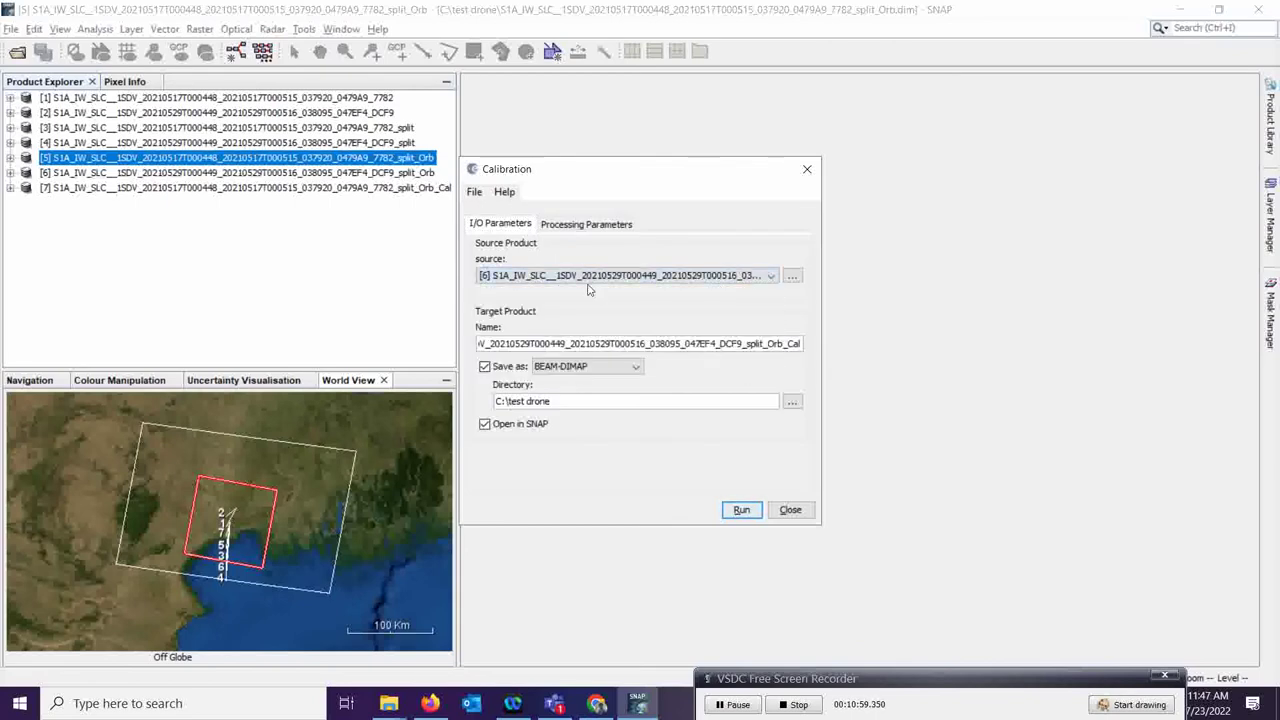
pyautogui.click(586, 224)
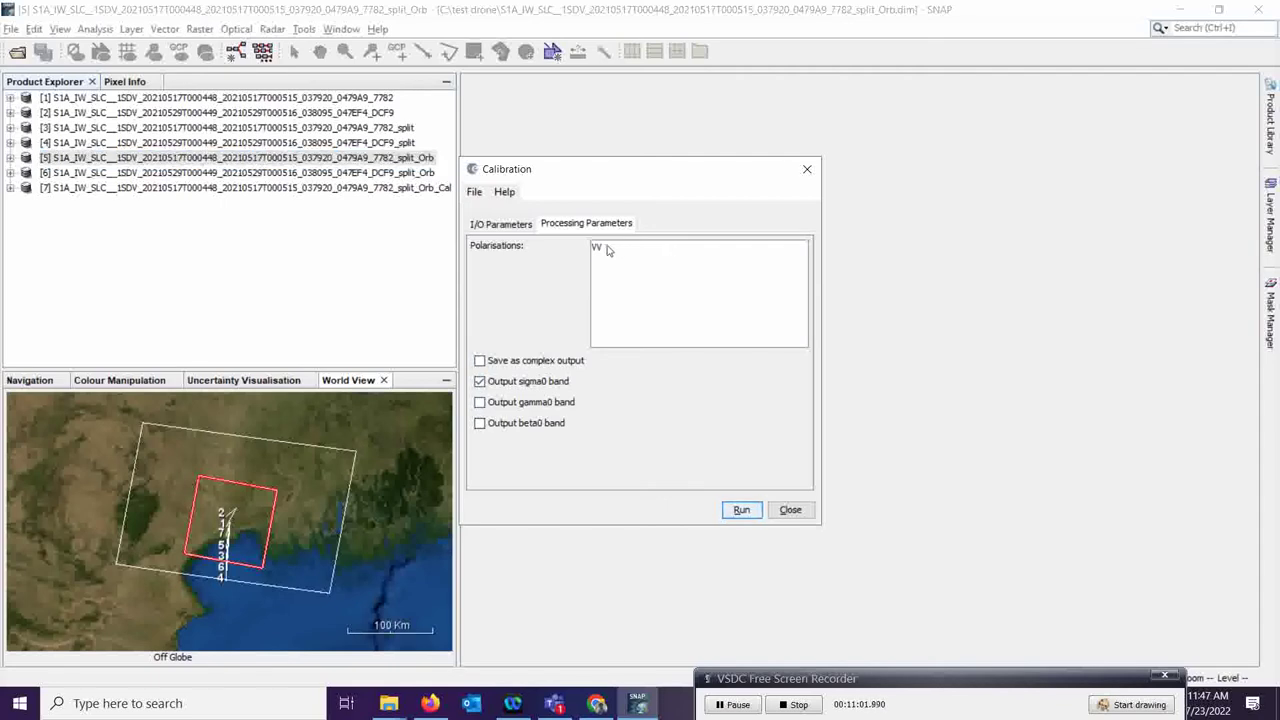
pyautogui.click(500, 224)
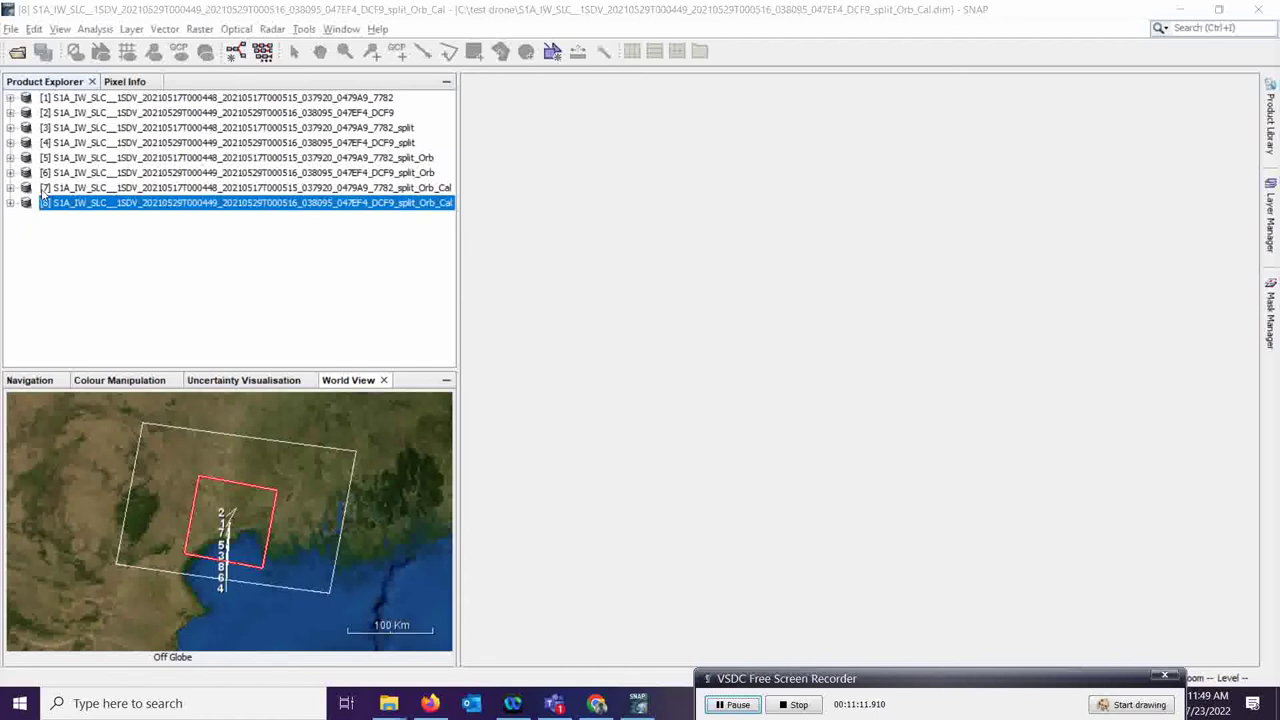
pyautogui.click(10, 188)
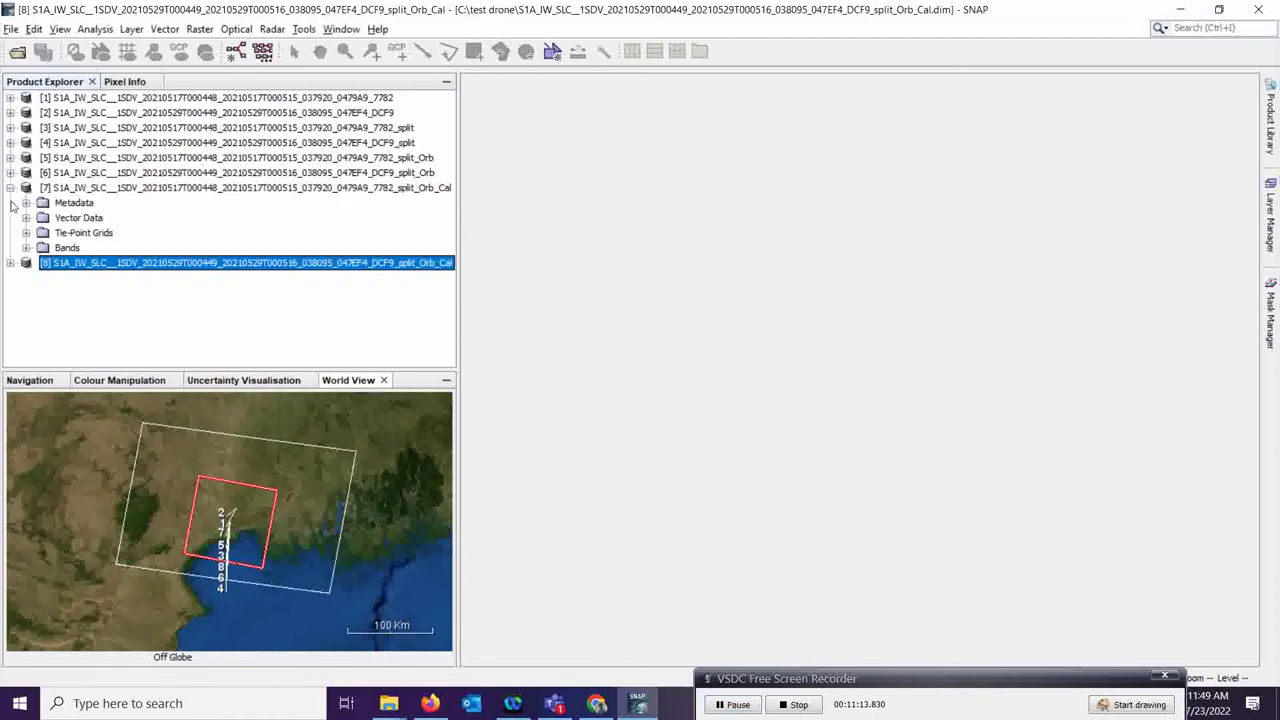
pyautogui.click(26, 248)
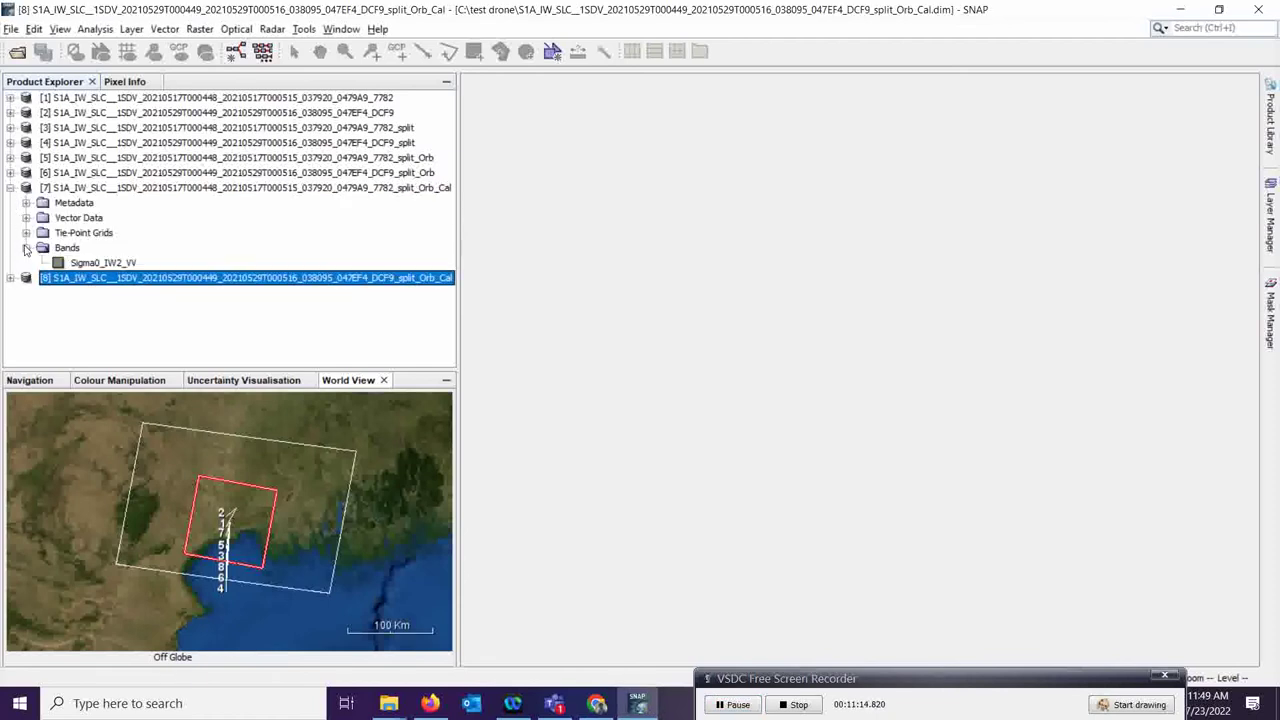
pyautogui.doubleClick(102, 263)
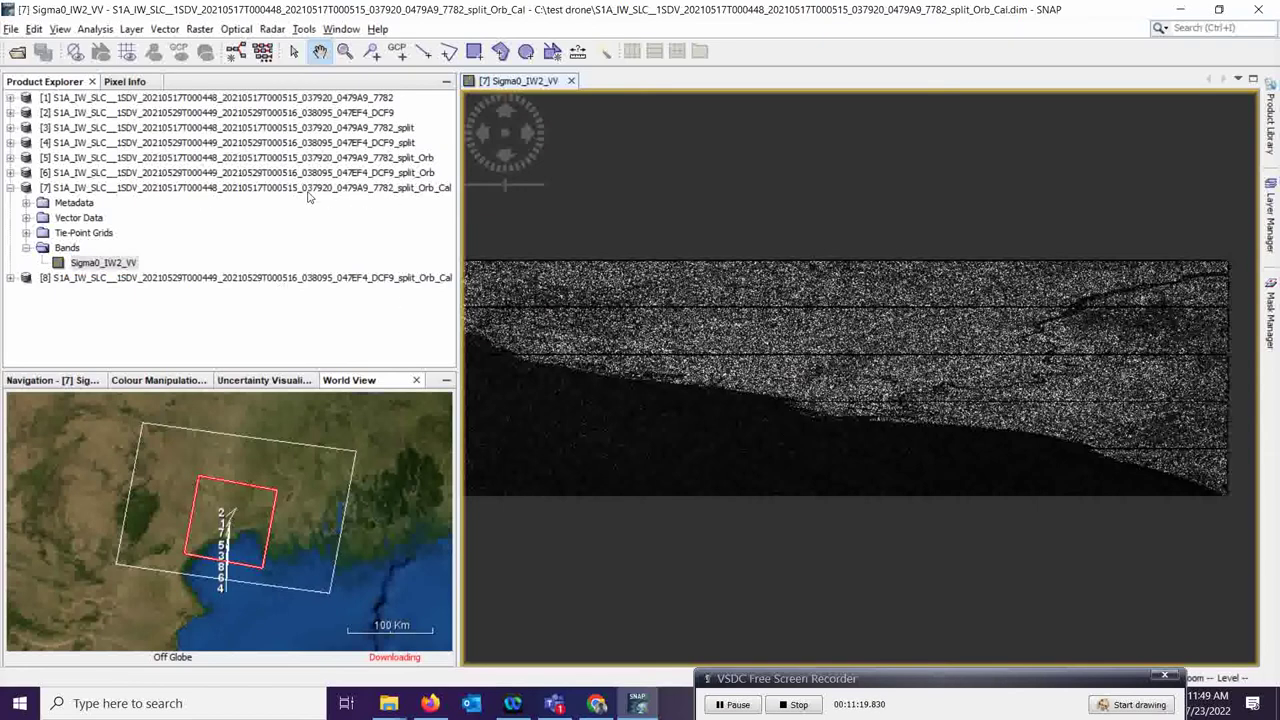
pyautogui.click(11, 279)
pyautogui.click(27, 339)
pyautogui.doubleClick(100, 353)
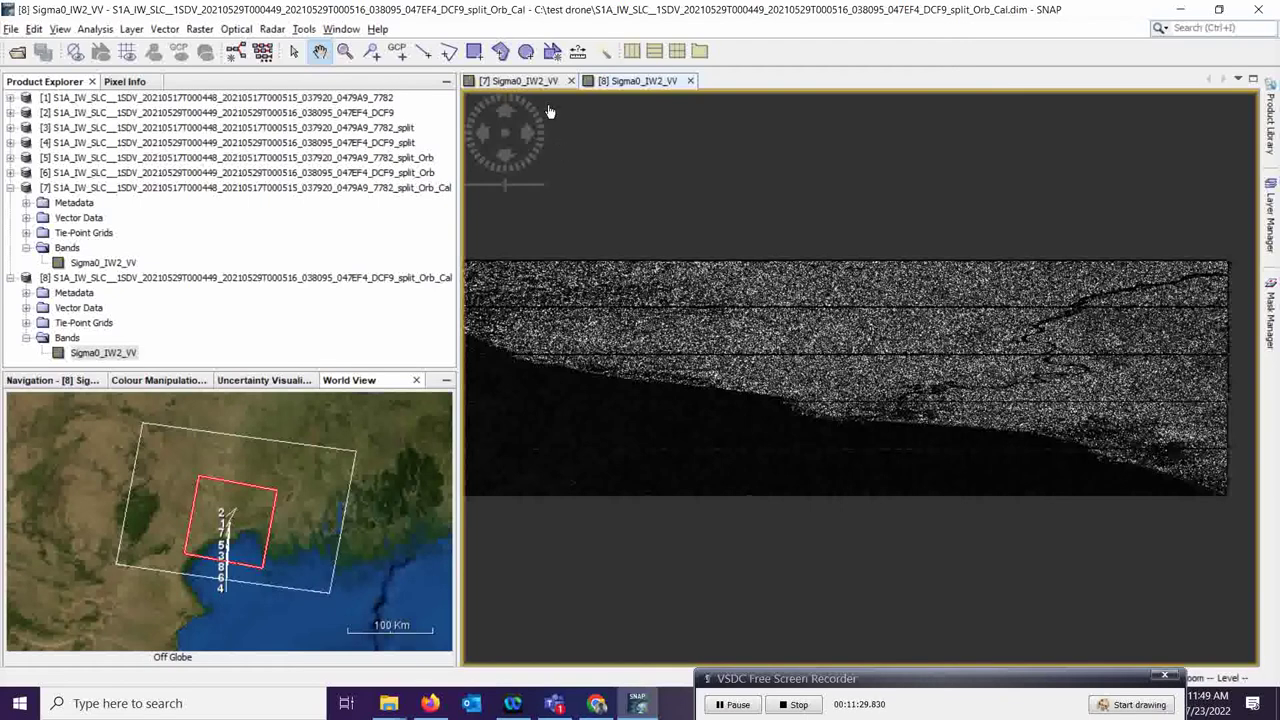
pyautogui.click(524, 81)
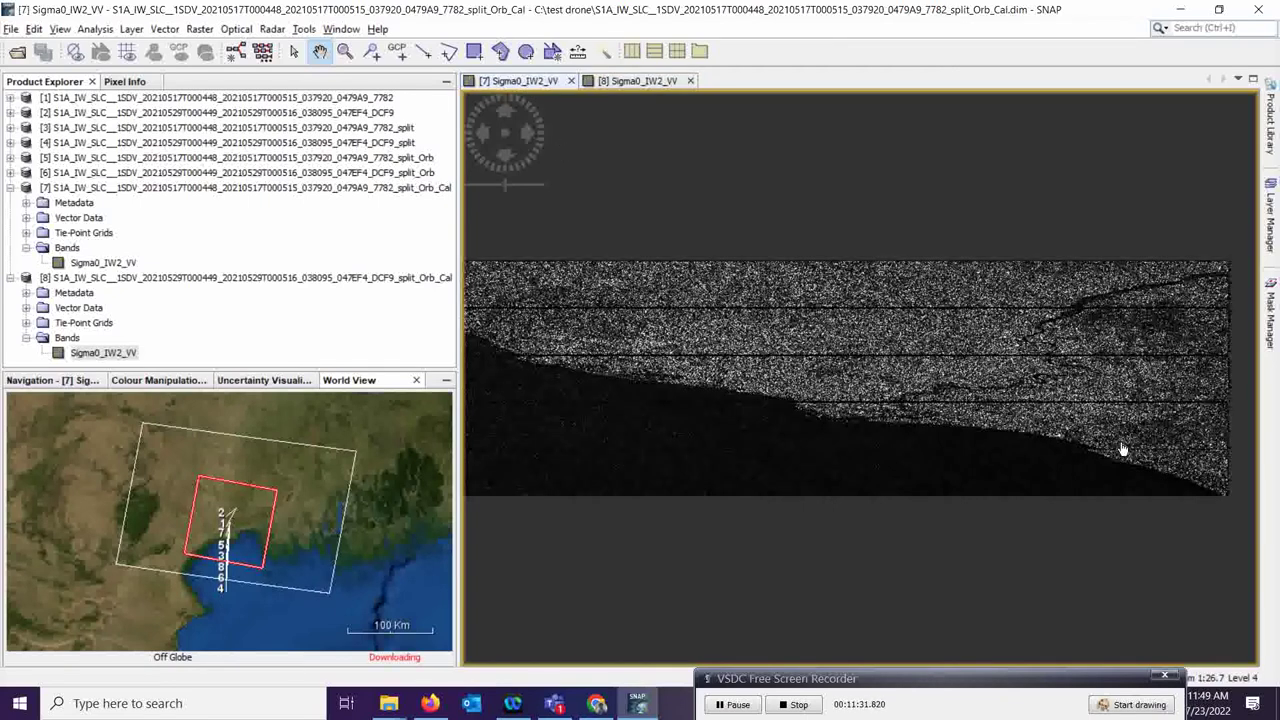
pyautogui.click(648, 84)
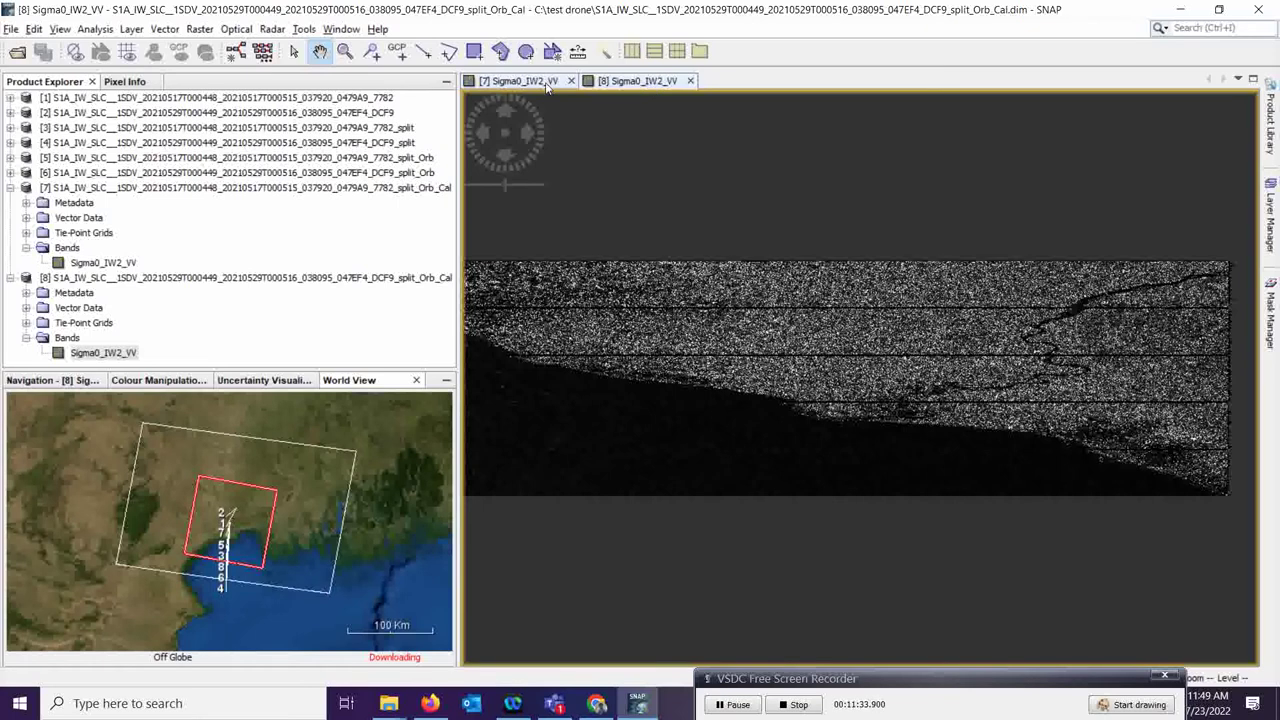
pyautogui.click(547, 86)
pyautogui.click(689, 82)
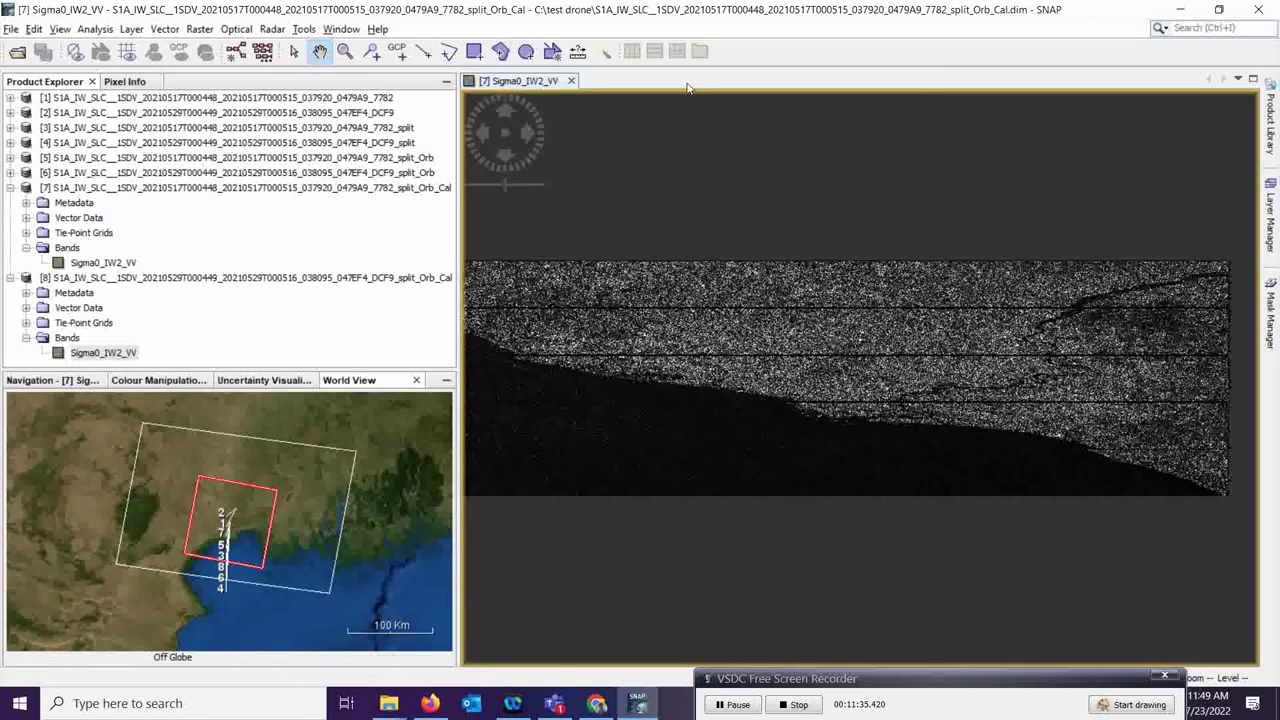
pyautogui.click(571, 81)
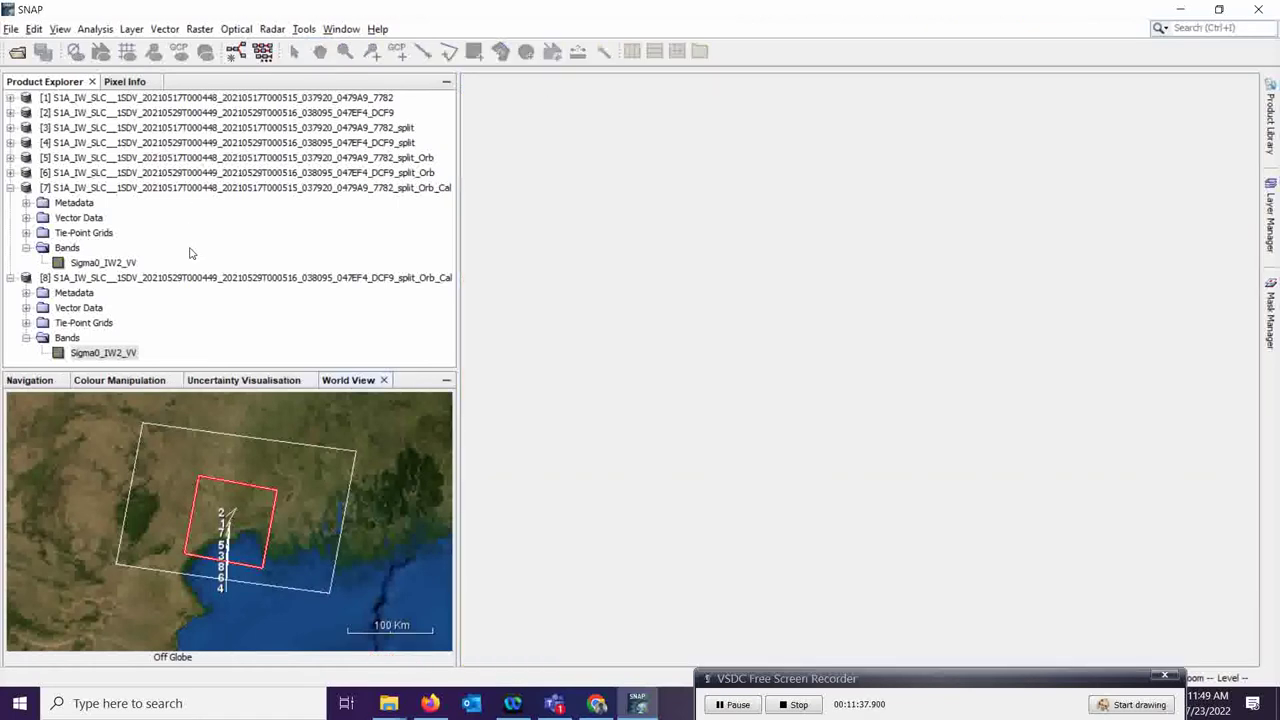
pyautogui.click(25, 341)
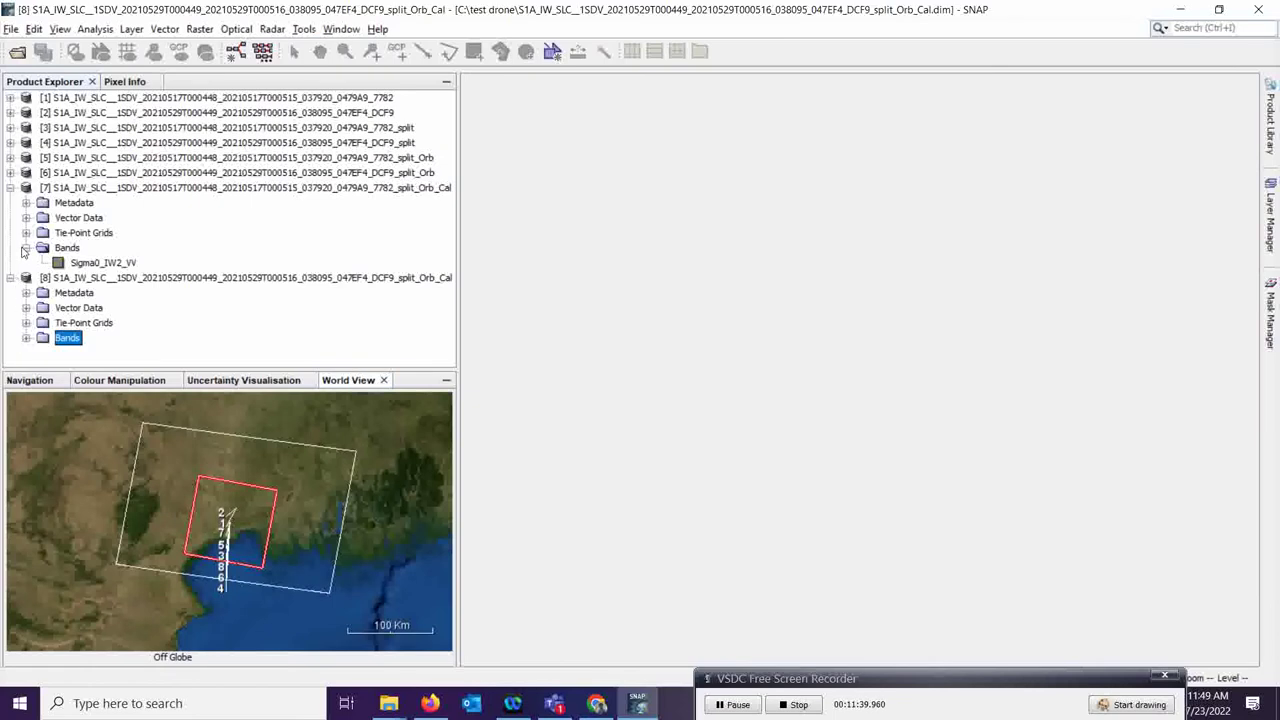
pyautogui.click(25, 248)
pyautogui.click(10, 262)
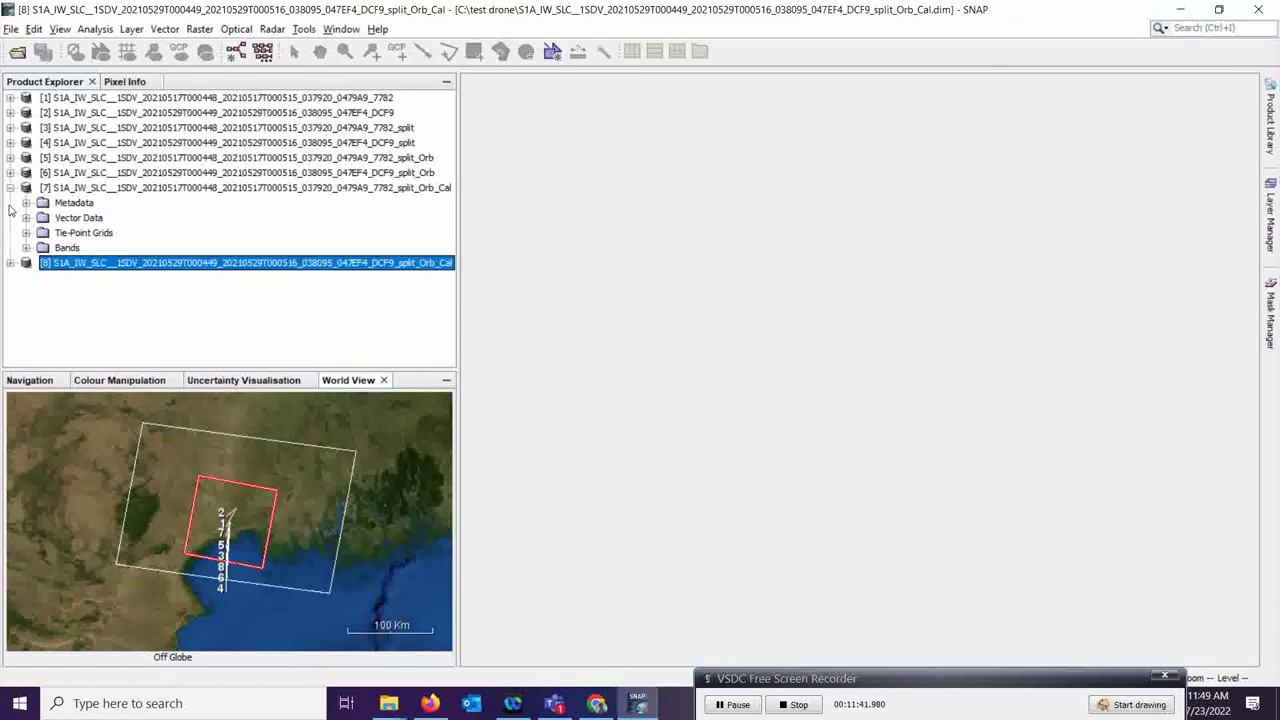
pyautogui.click(10, 188)
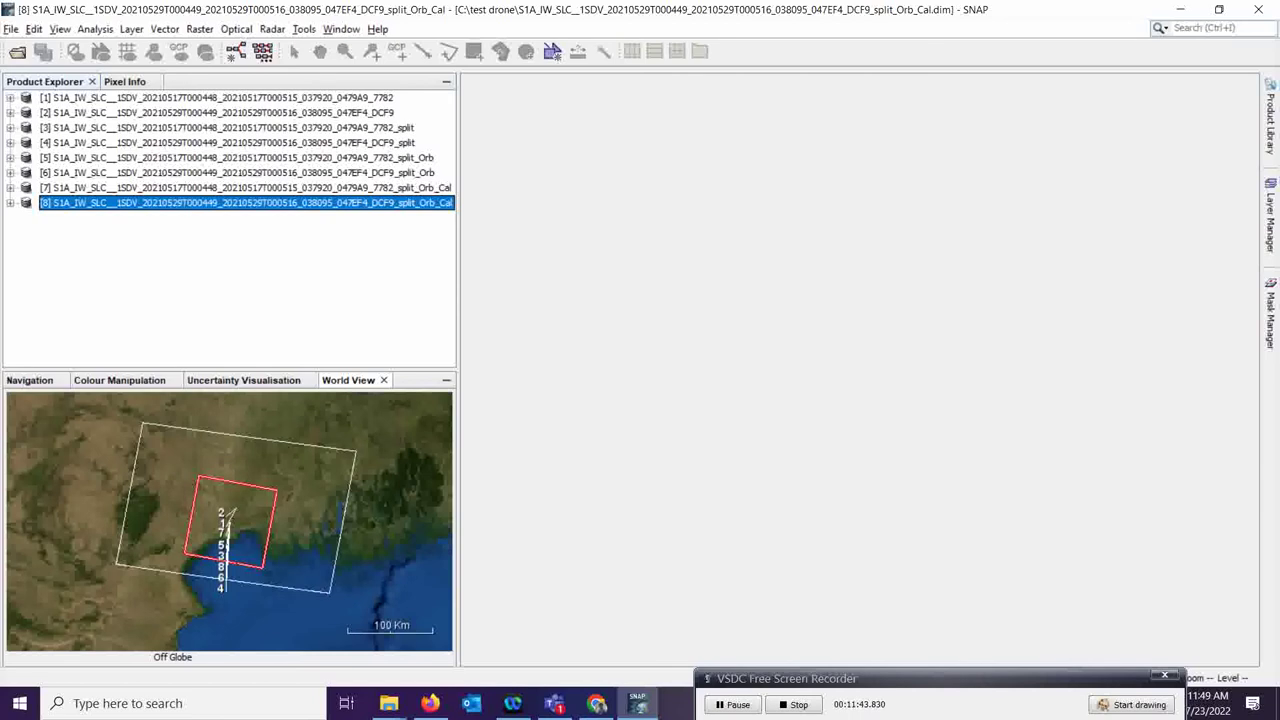